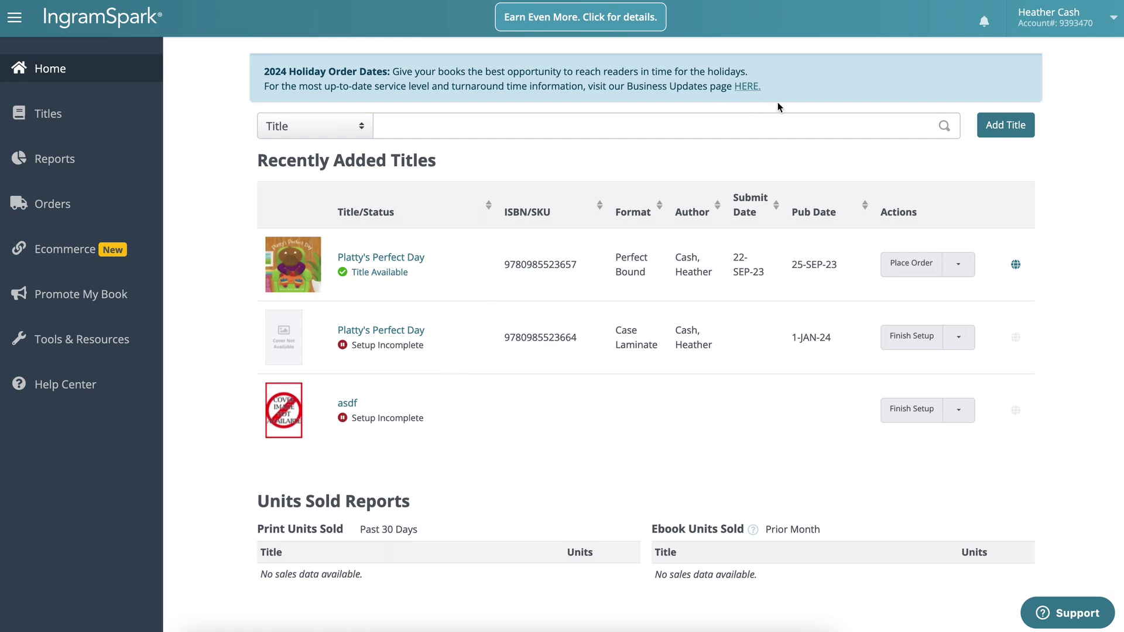
Step: Start a new Print Book Only title to print, distribute and sell, with files submitted later
click(1008, 130)
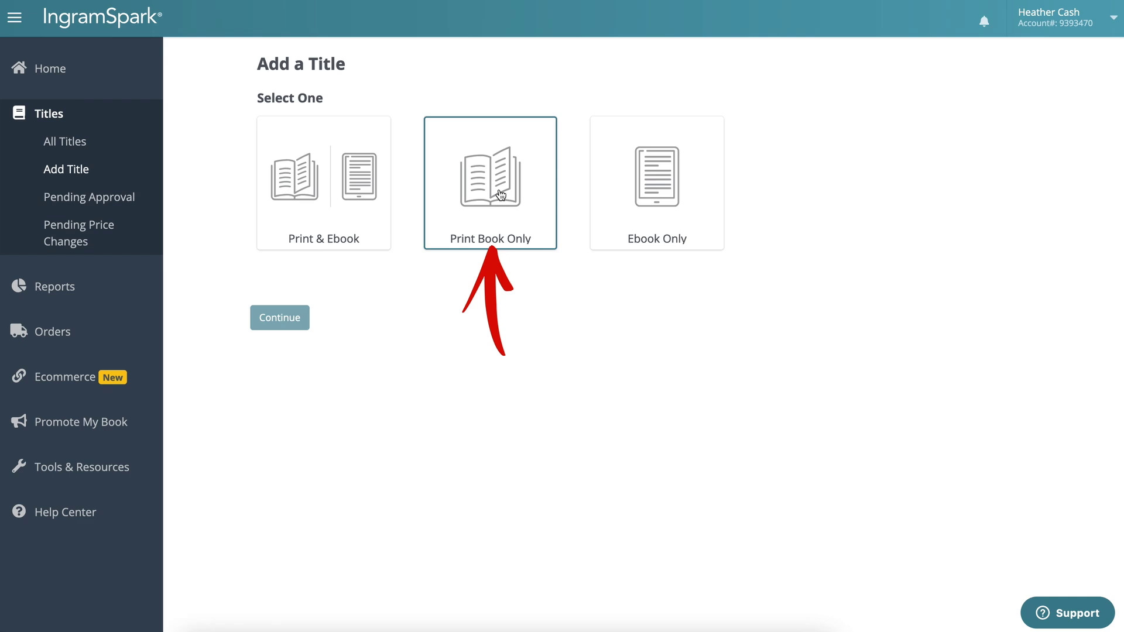
click(500, 192)
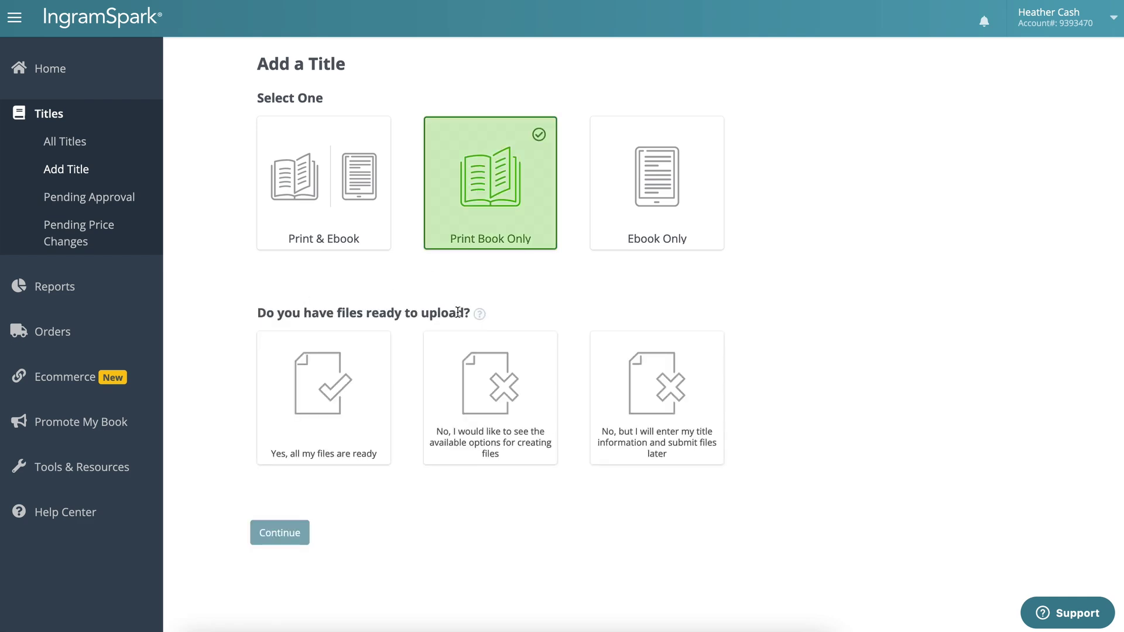
click(669, 394)
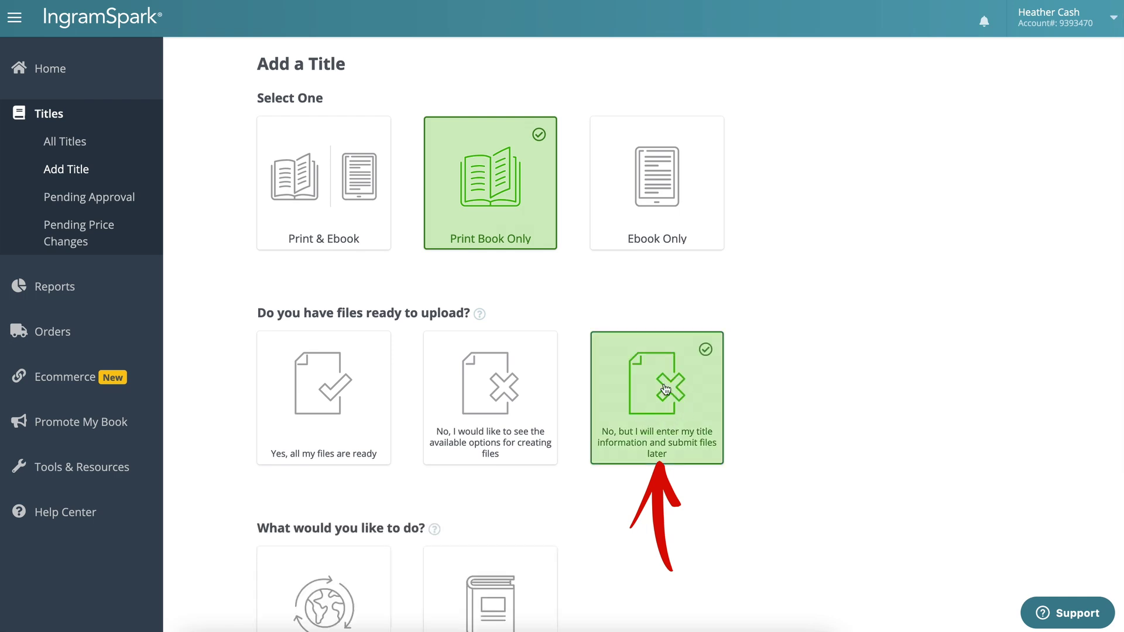
scroll(655, 410, down, 1)
scroll(654, 413, down, 3)
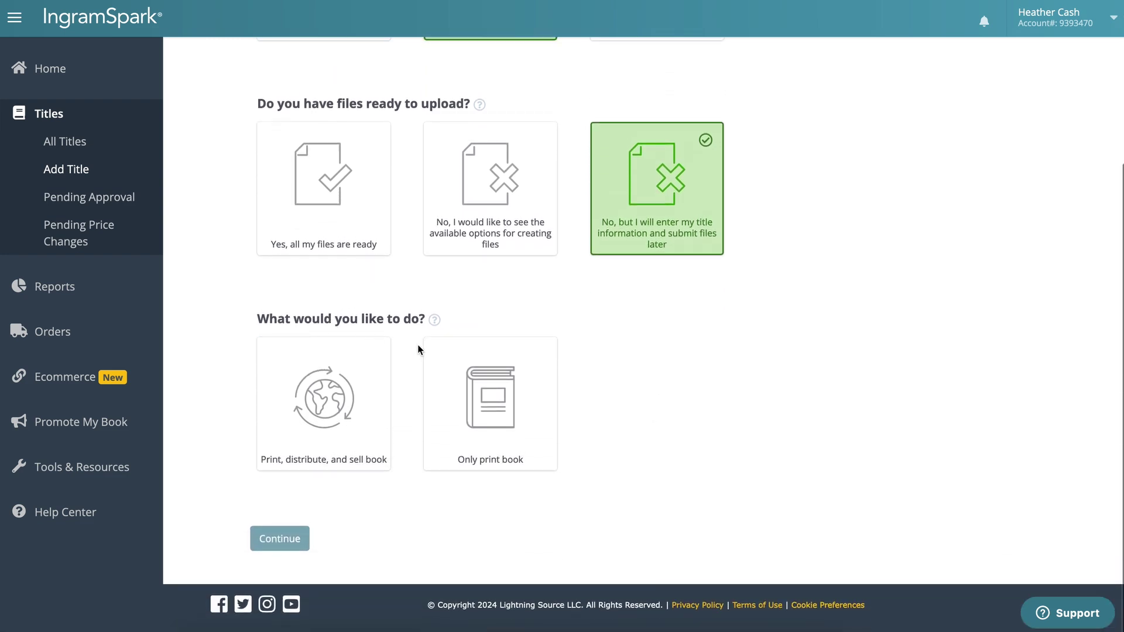
click(333, 419)
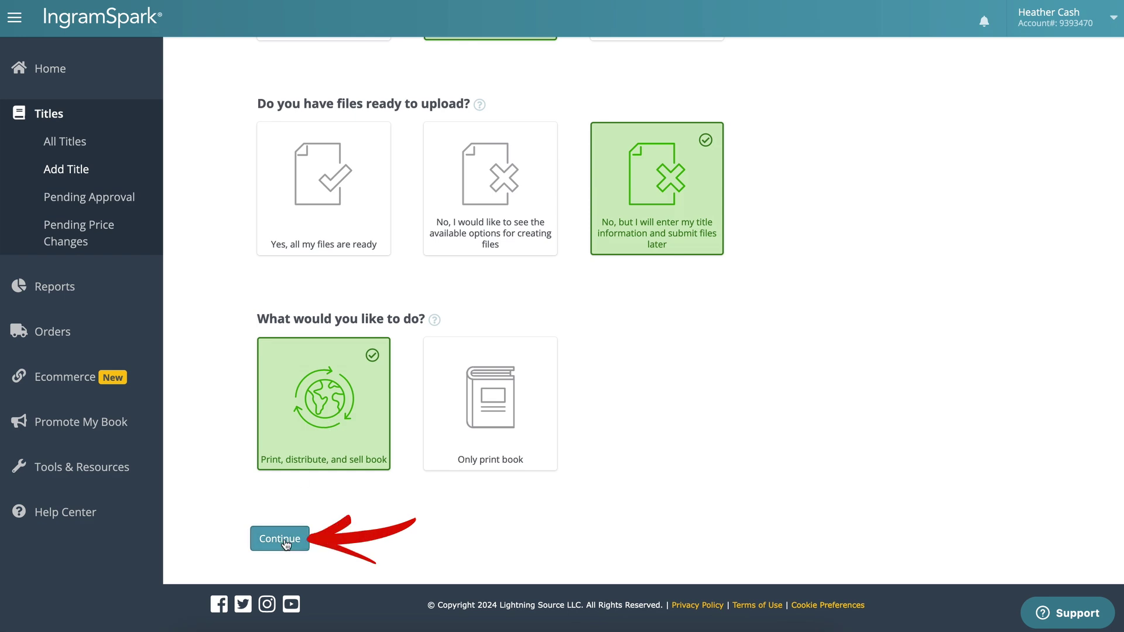
click(285, 543)
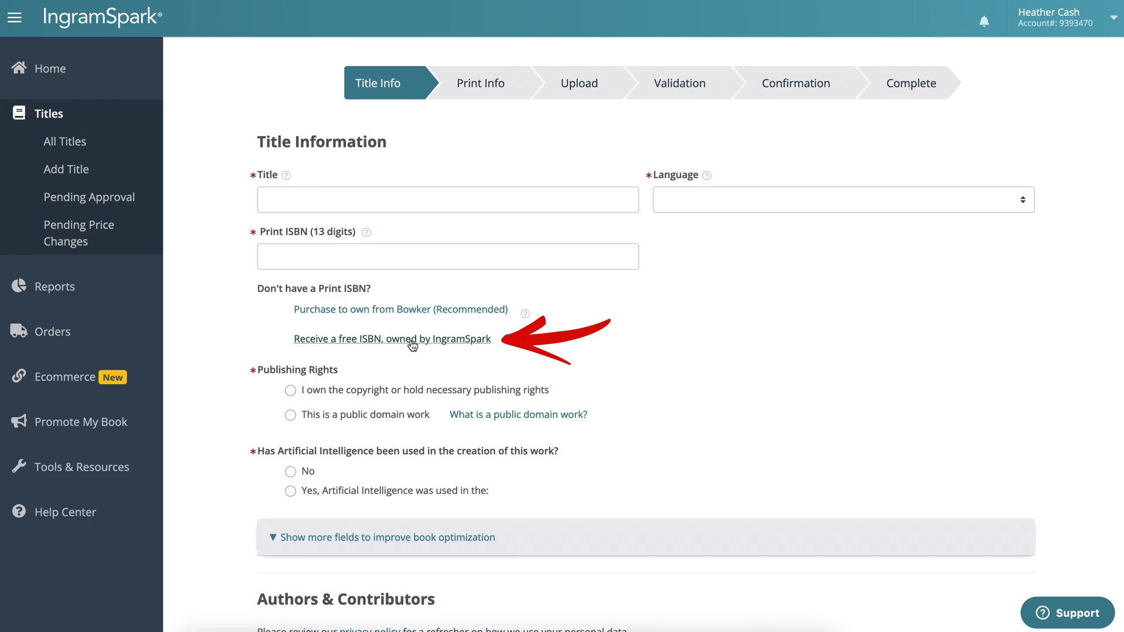
Step: Accept the complimentary IngramSpark-owned ISBN and view the new untitled entry in All Titles
click(413, 344)
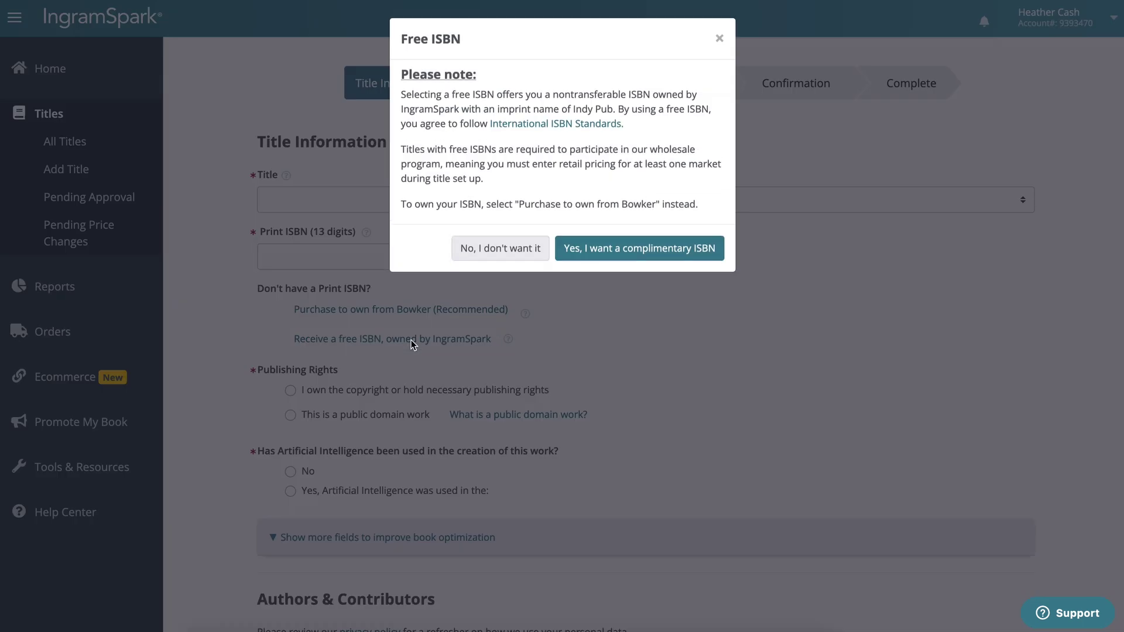
click(639, 251)
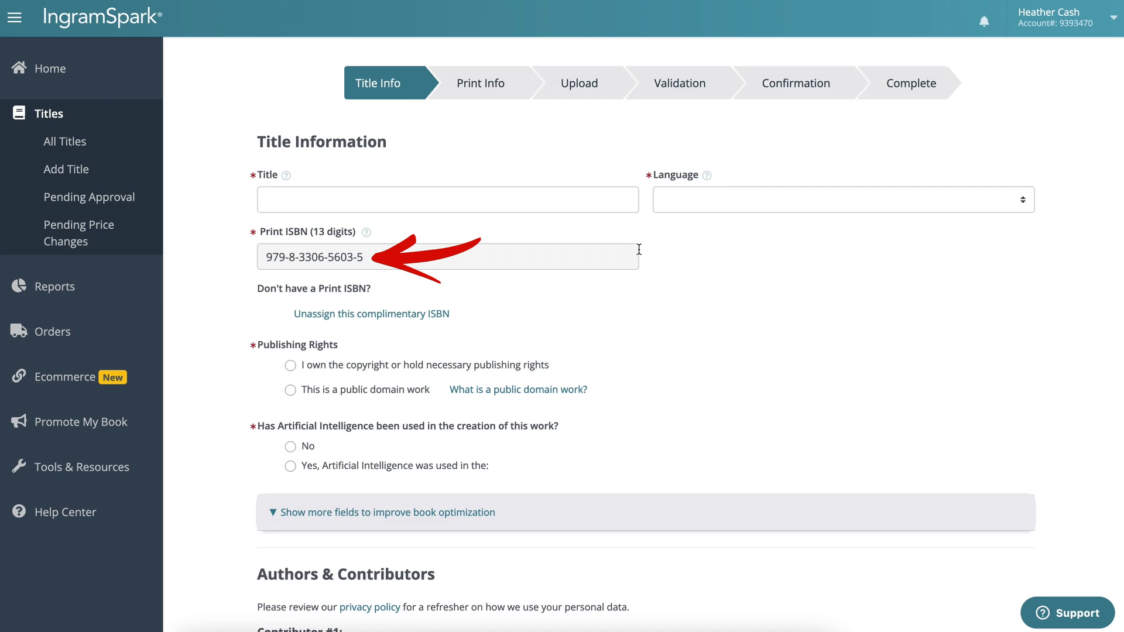
click(80, 153)
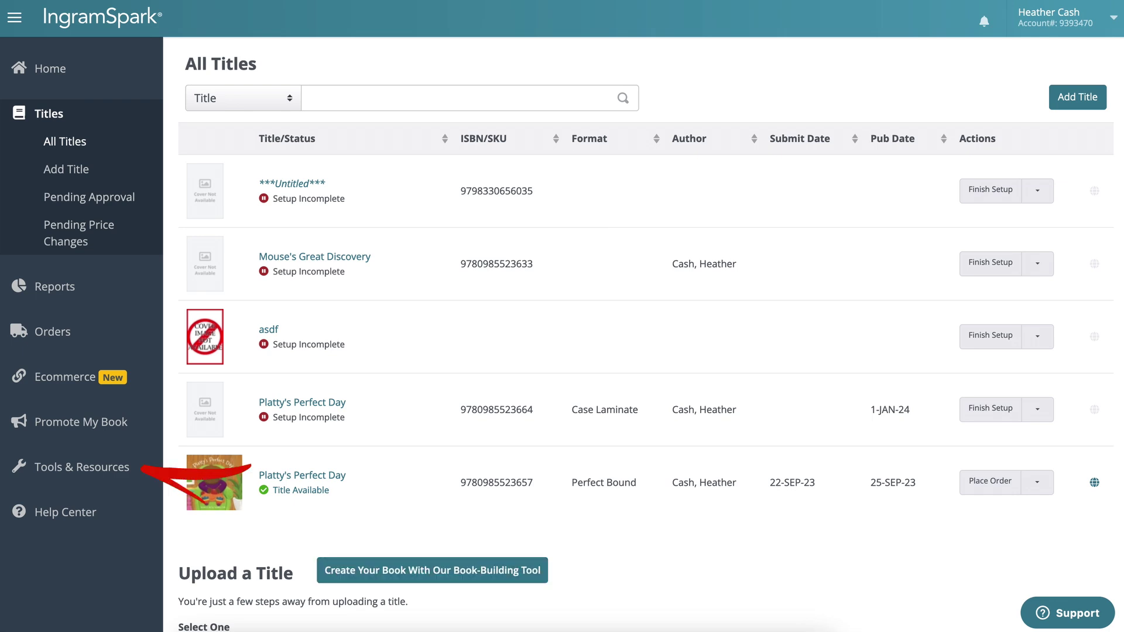
click(73, 472)
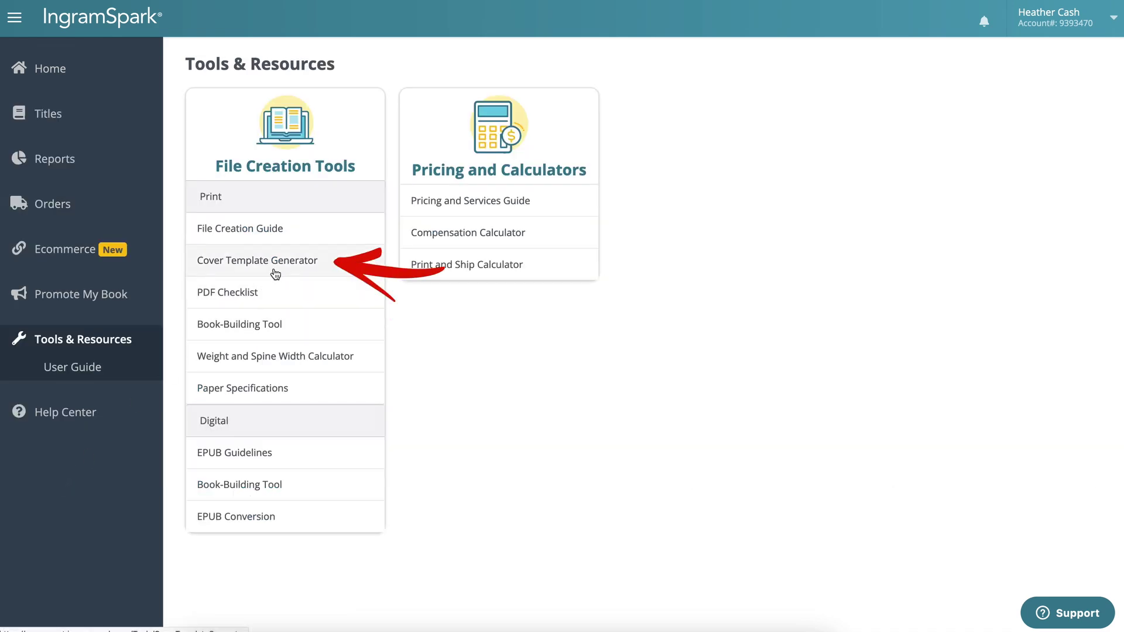
click(273, 271)
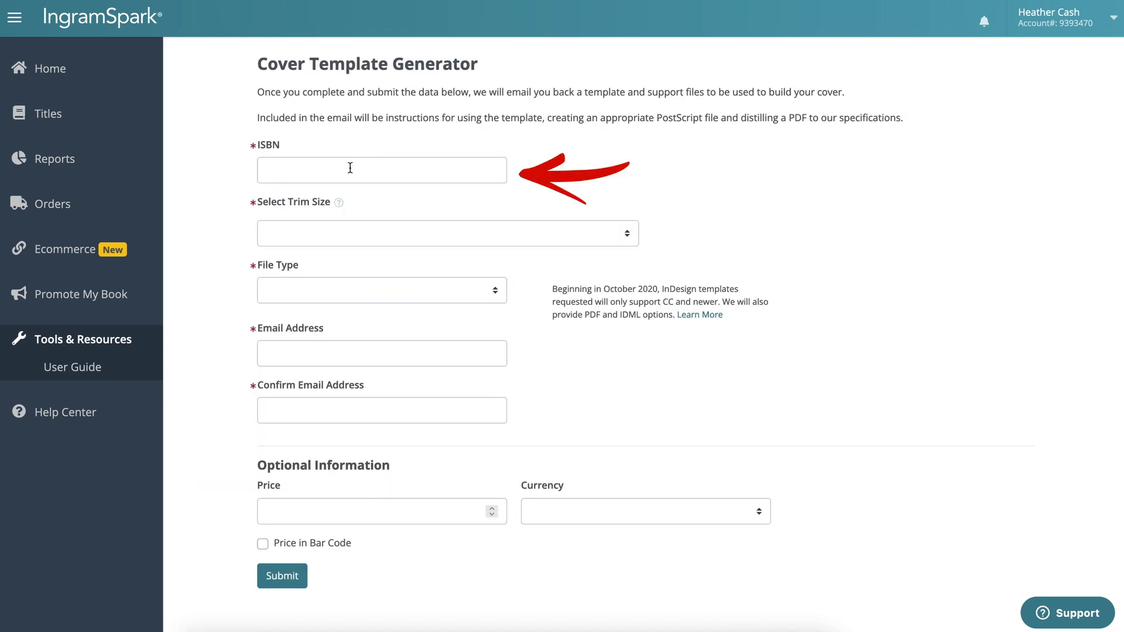
click(350, 168)
key(ctrl+v)
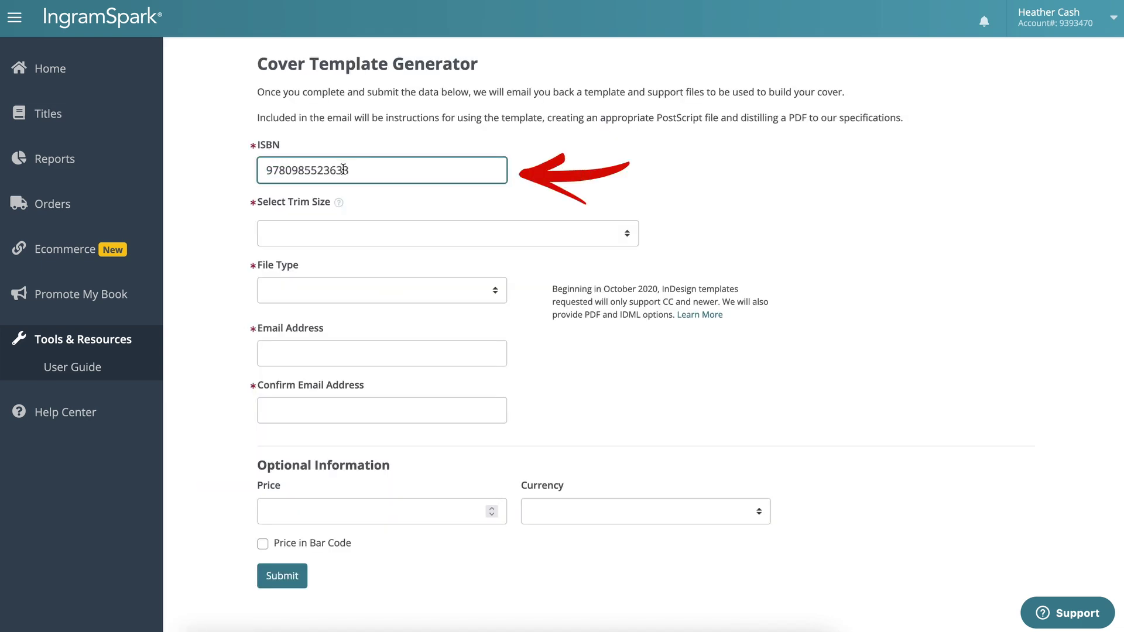
click(566, 175)
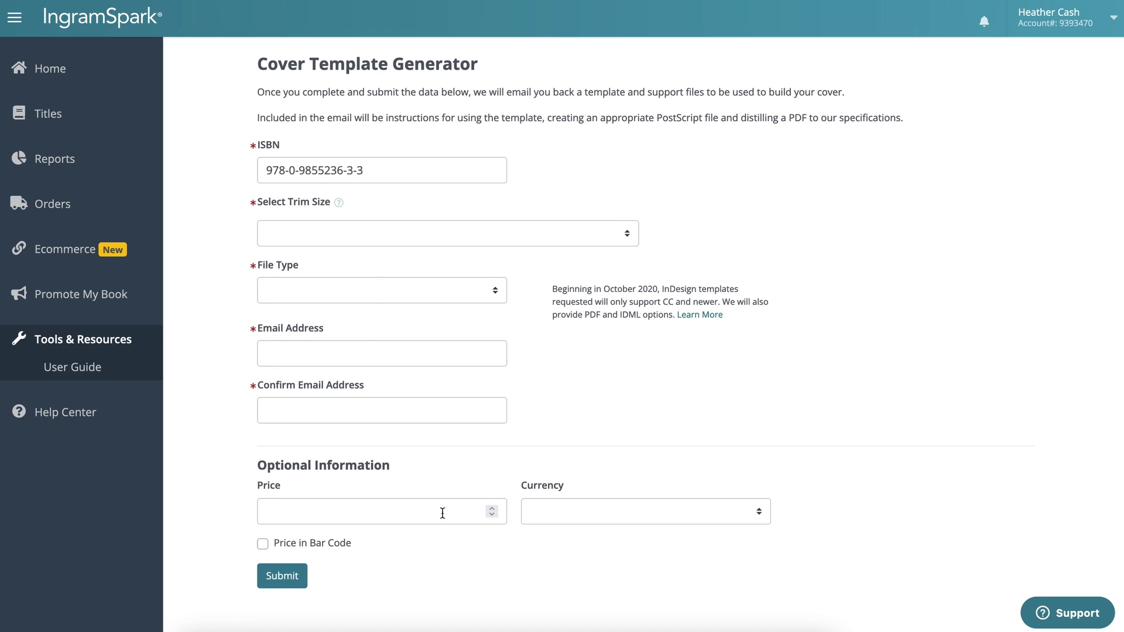
Step: Choose Custom Trim Size and a Premium Color interior for the cover template
click(537, 235)
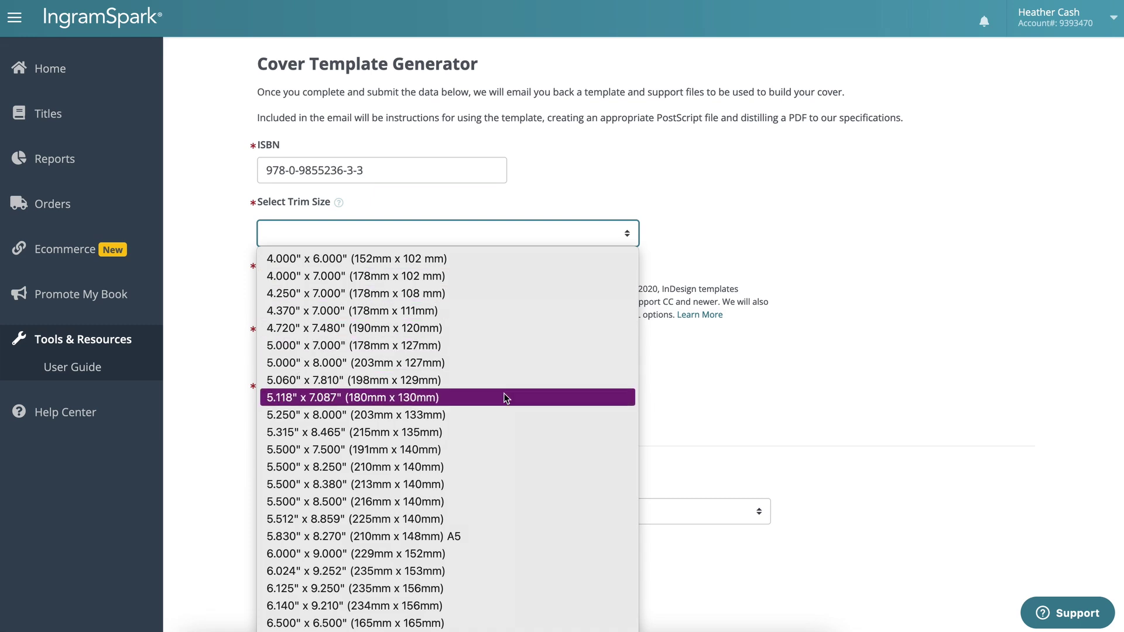
scroll(505, 396, down, 4)
scroll(504, 398, down, 2)
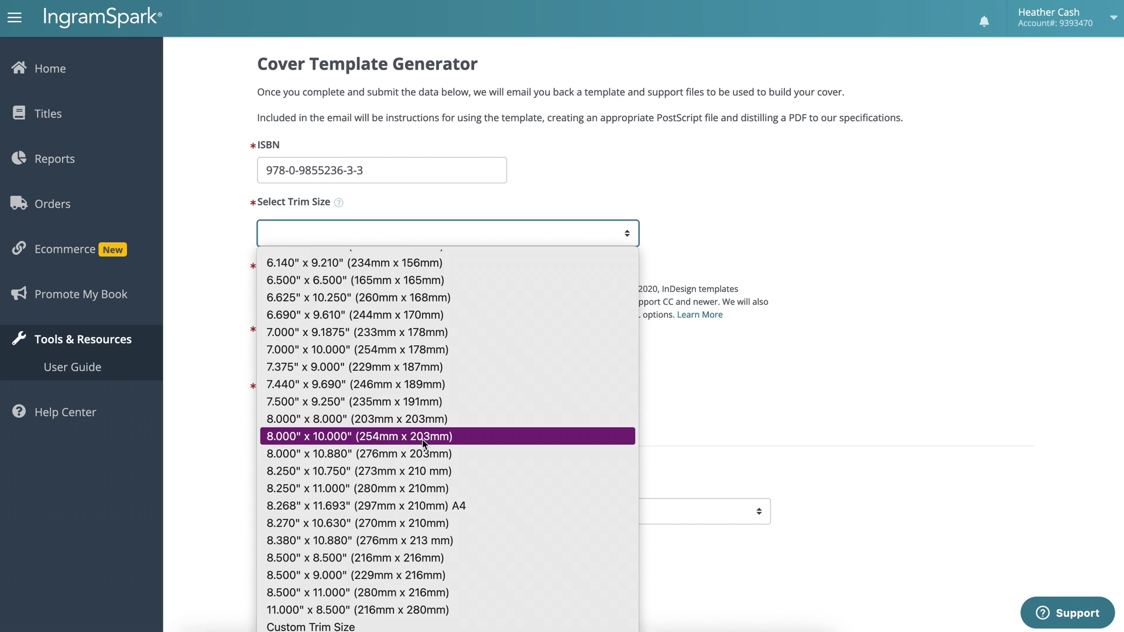
click(386, 625)
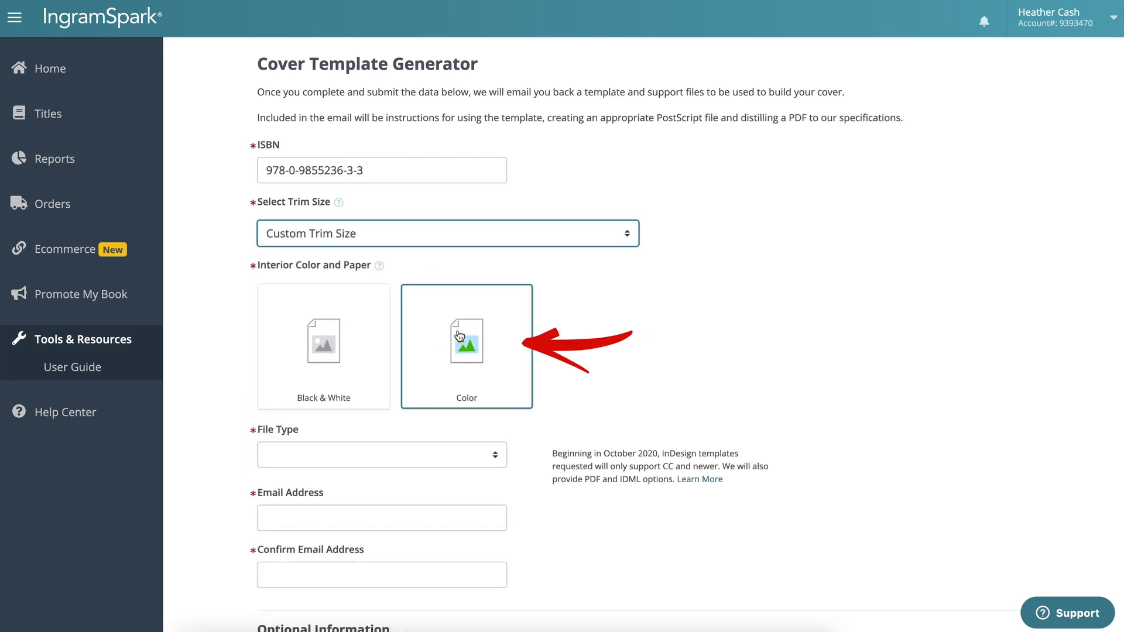
click(478, 337)
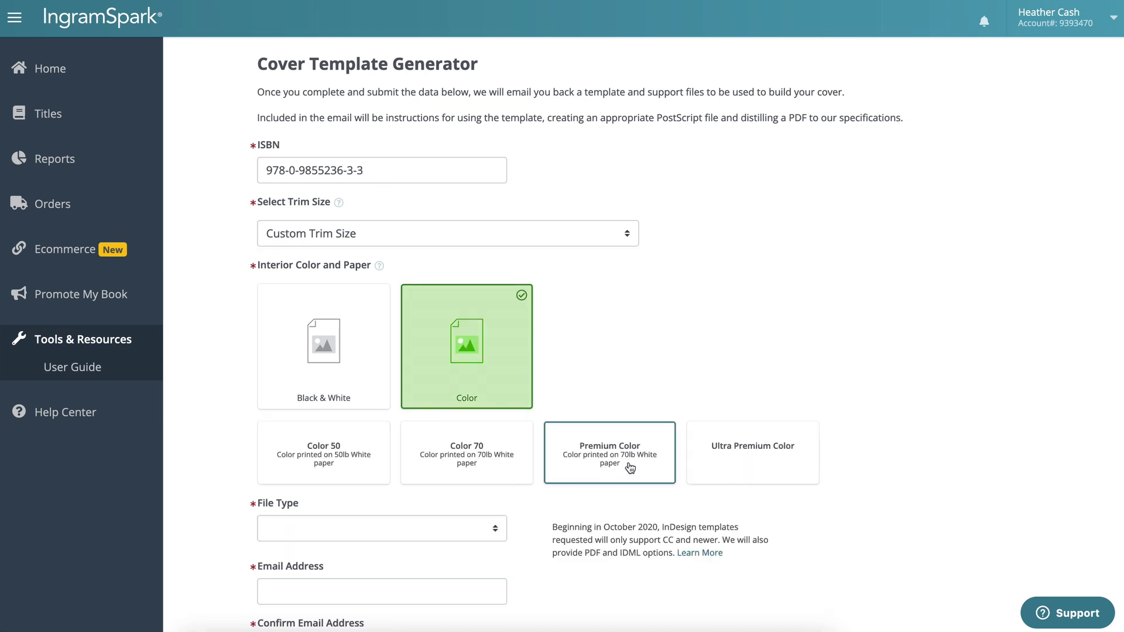
click(622, 462)
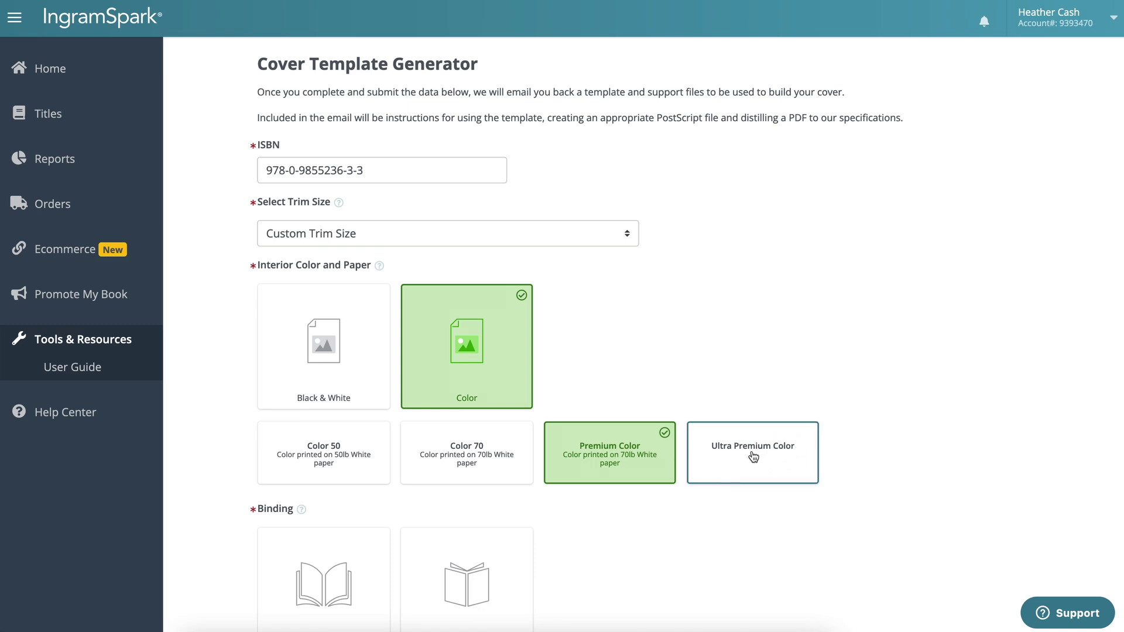
scroll(754, 457, down, 1)
scroll(754, 457, down, 3)
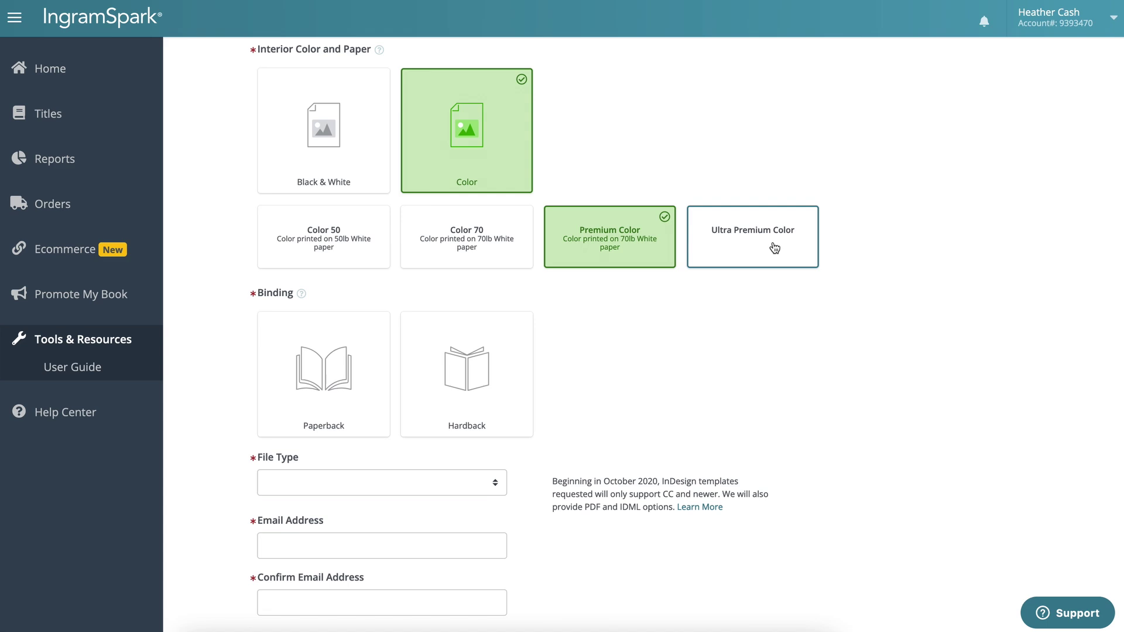
Step: Select Paperback with Custom Perfect binding and a Gloss cover finish
click(315, 363)
scroll(307, 207, down, 5)
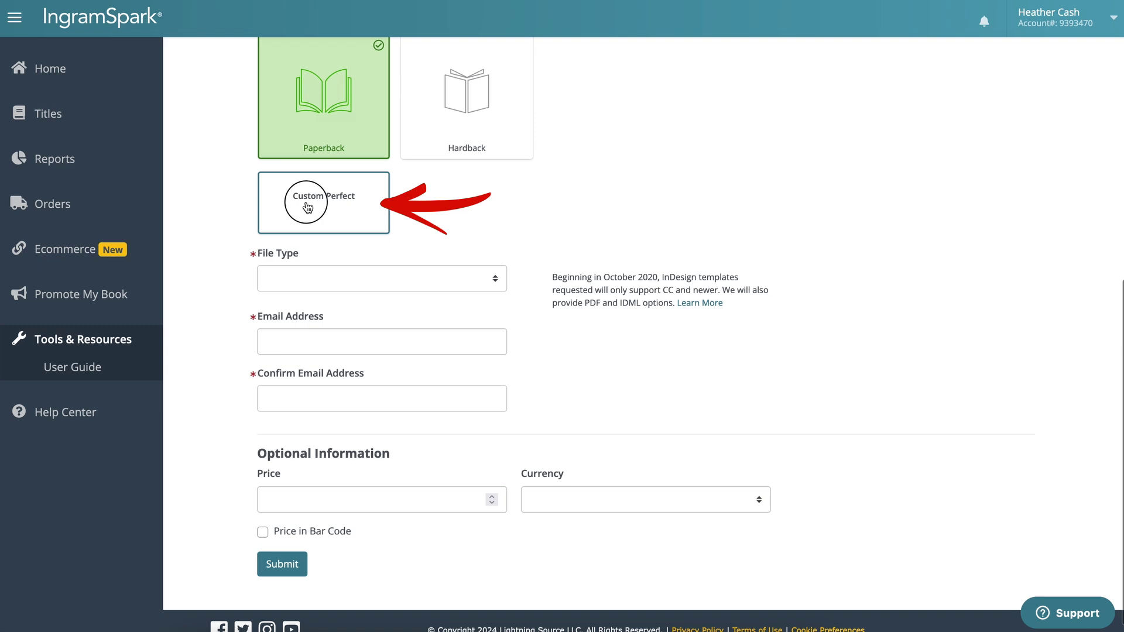
click(307, 208)
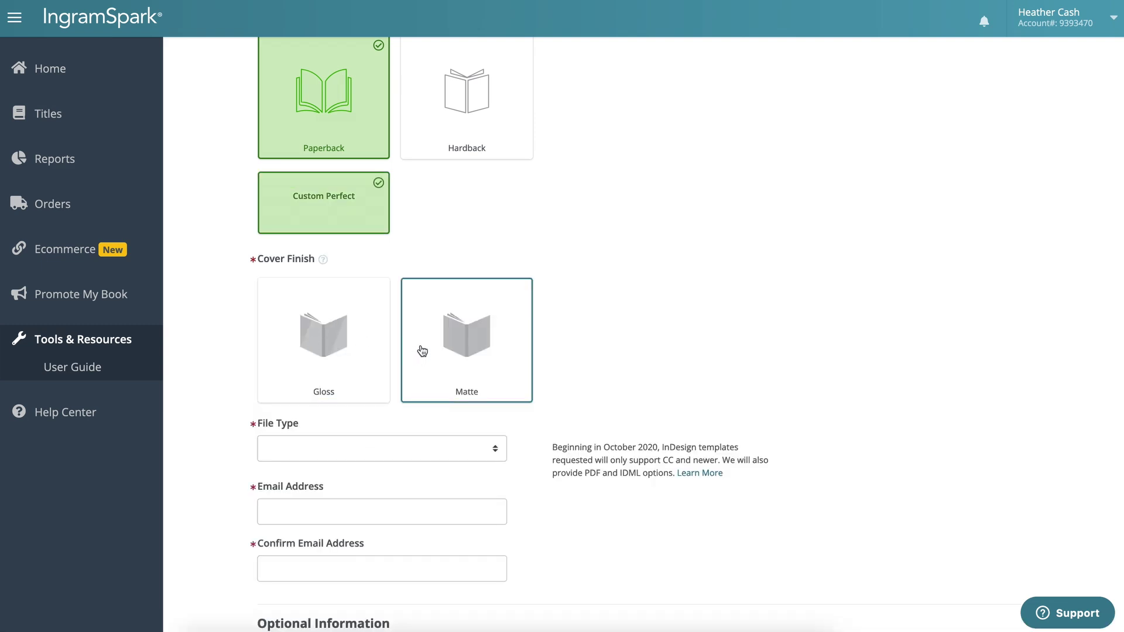
click(294, 333)
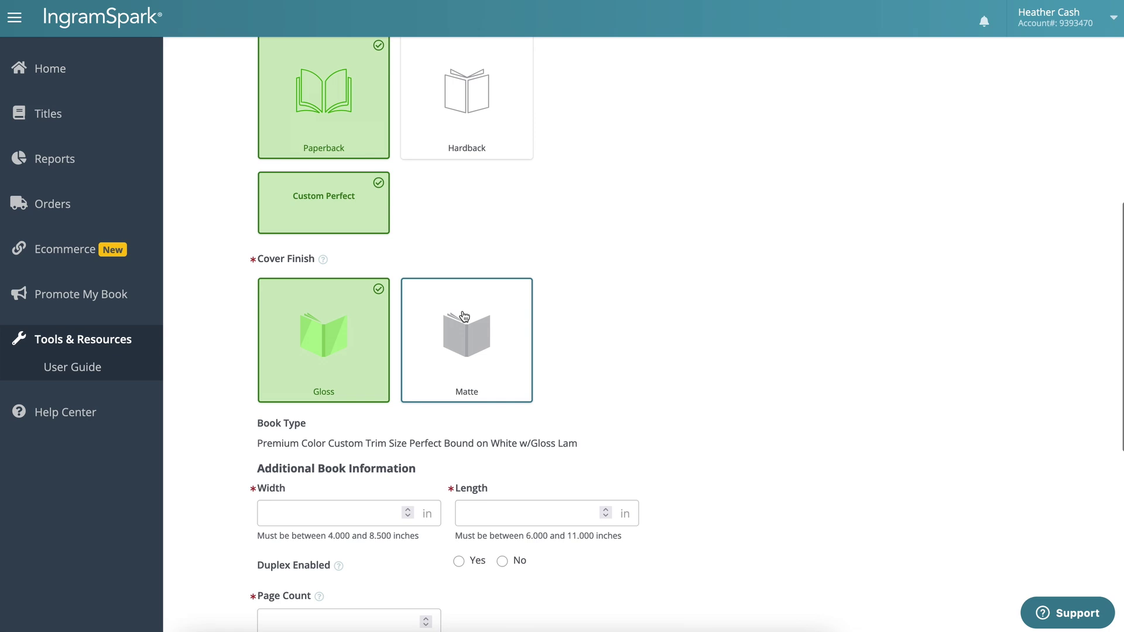
scroll(588, 374, down, 3)
Step: Enter 8.25 in for width and length and a page count of 24
click(305, 317)
text(8)
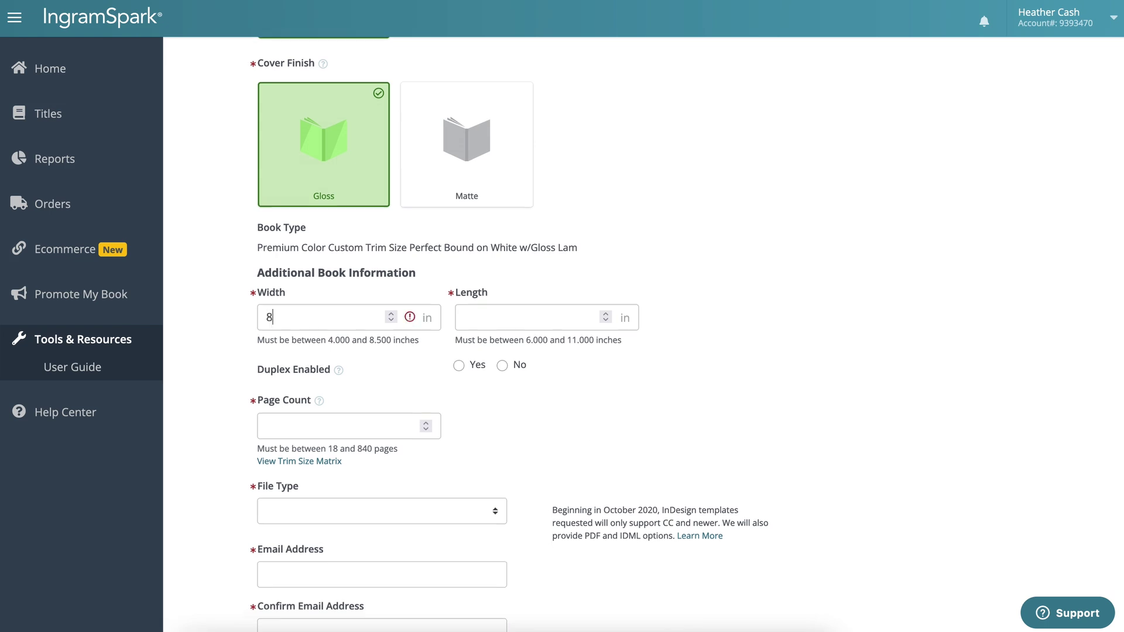
text(.25)
click(497, 315)
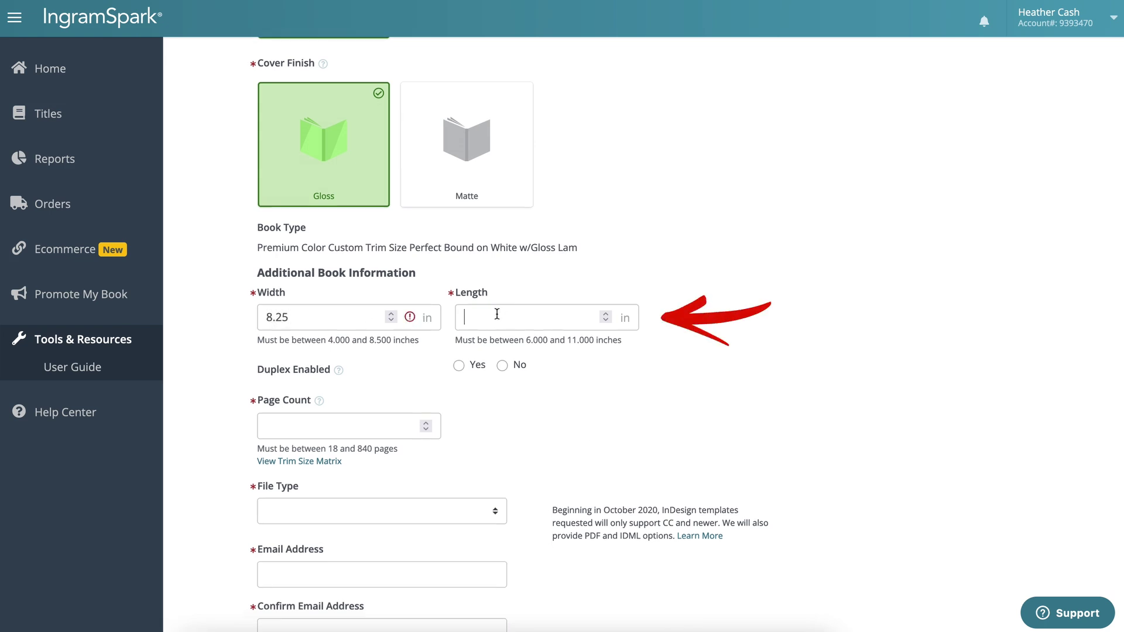
text(8.25)
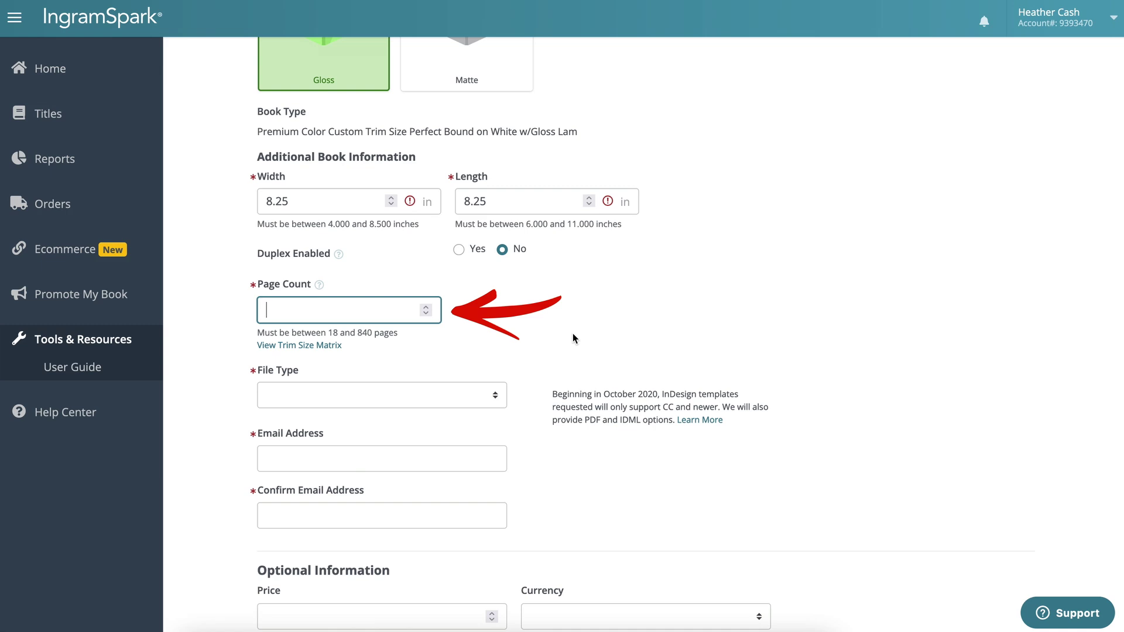
text(24)
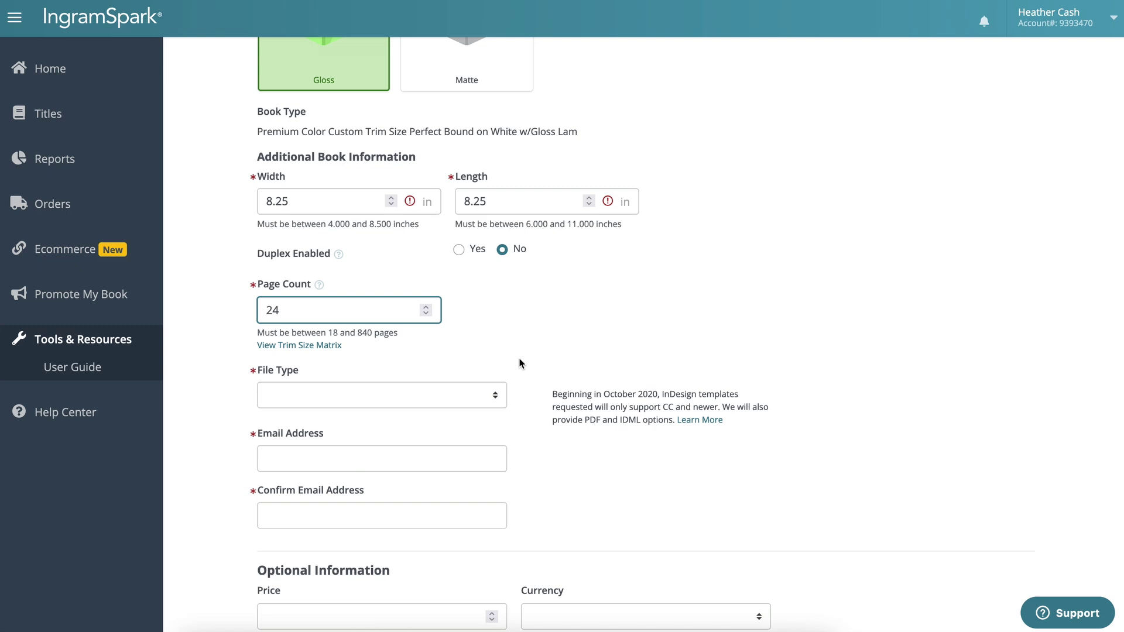
click(442, 404)
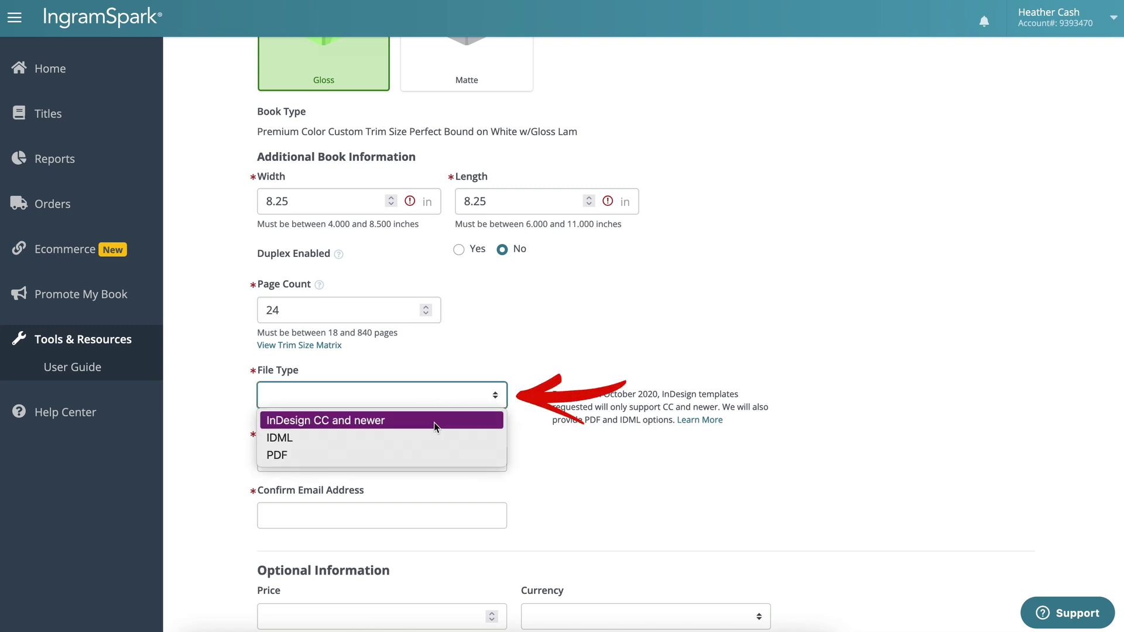
Step: Set the template file type to PDF, enter and confirm the e-mail address, and submit the request
click(404, 455)
scroll(410, 409, down, 3)
click(442, 319)
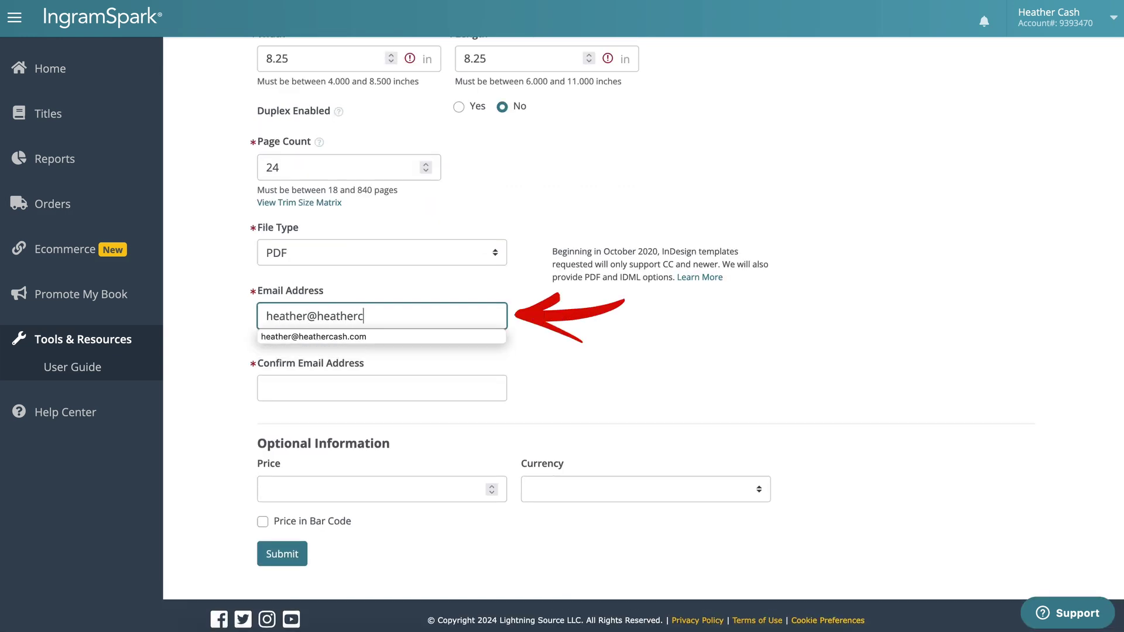
key(Down)
key(Return)
key(Tab)
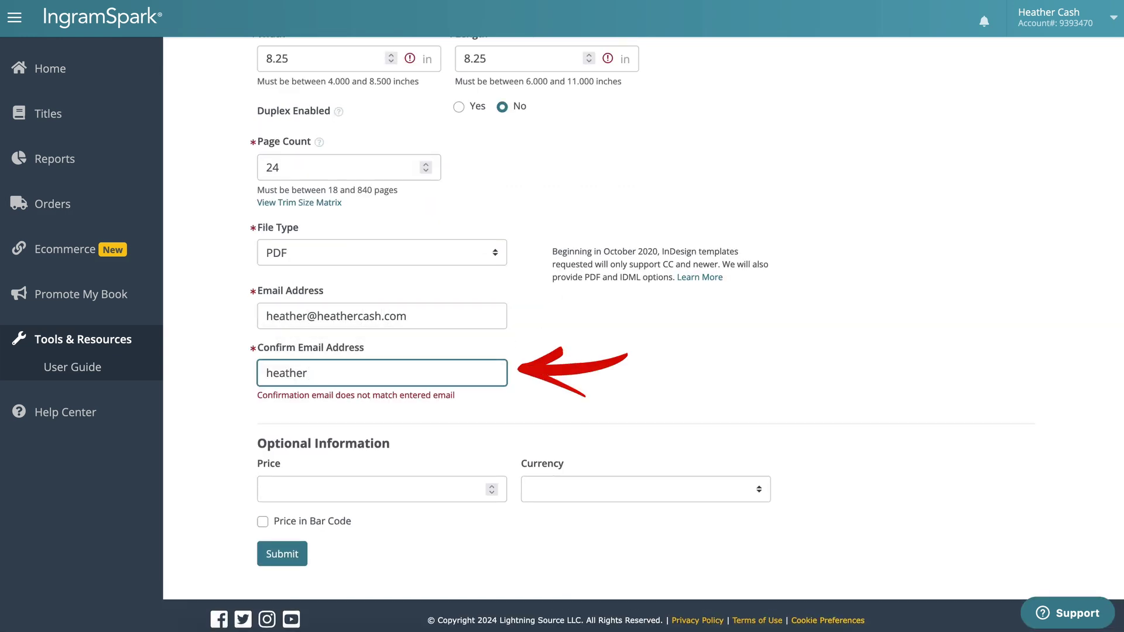
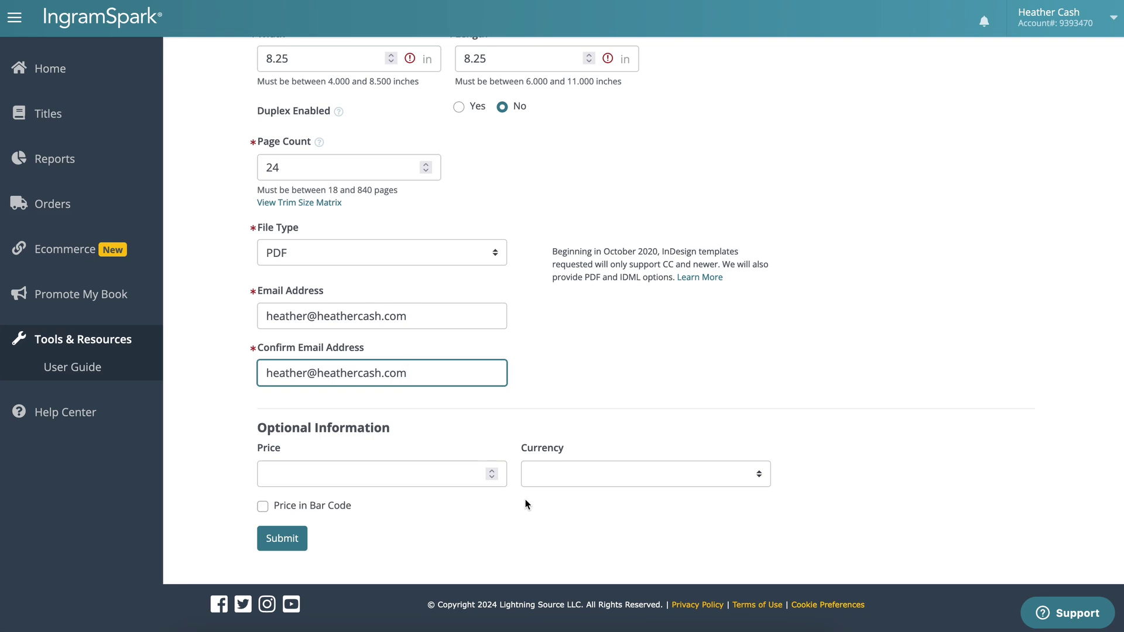
click(287, 543)
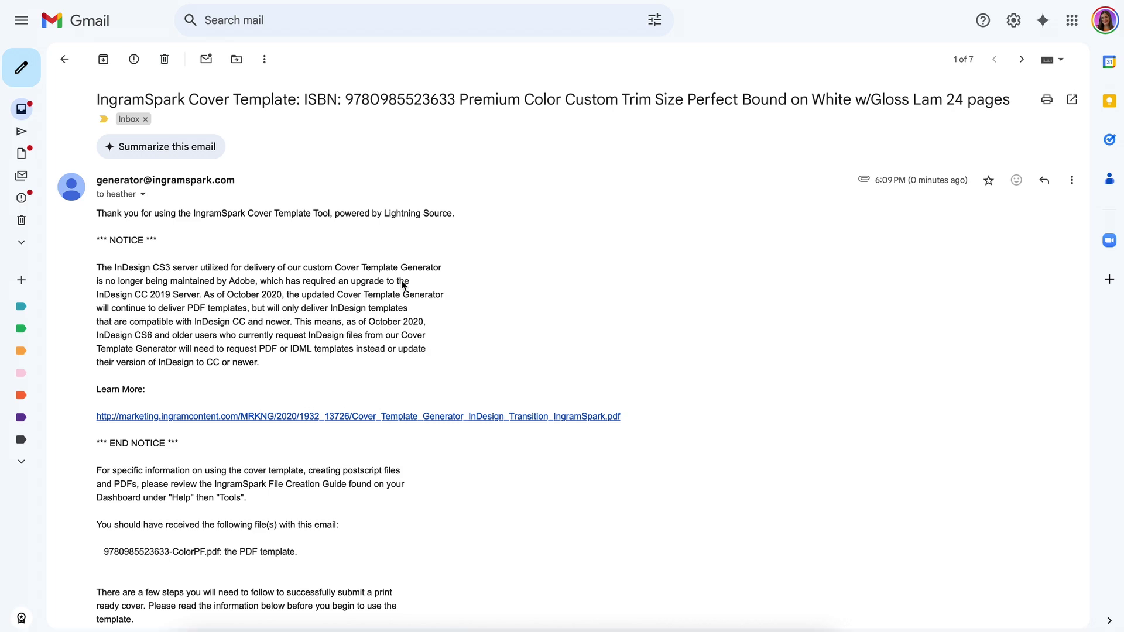
scroll(472, 356, down, 7)
scroll(471, 356, down, 4)
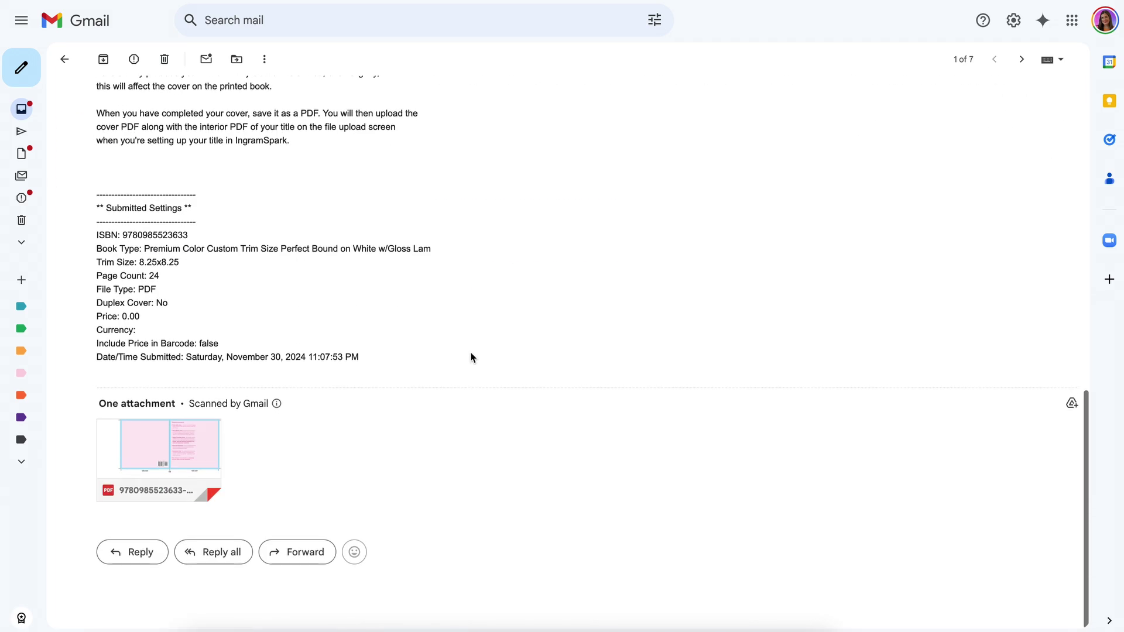
mouse_move(175, 444)
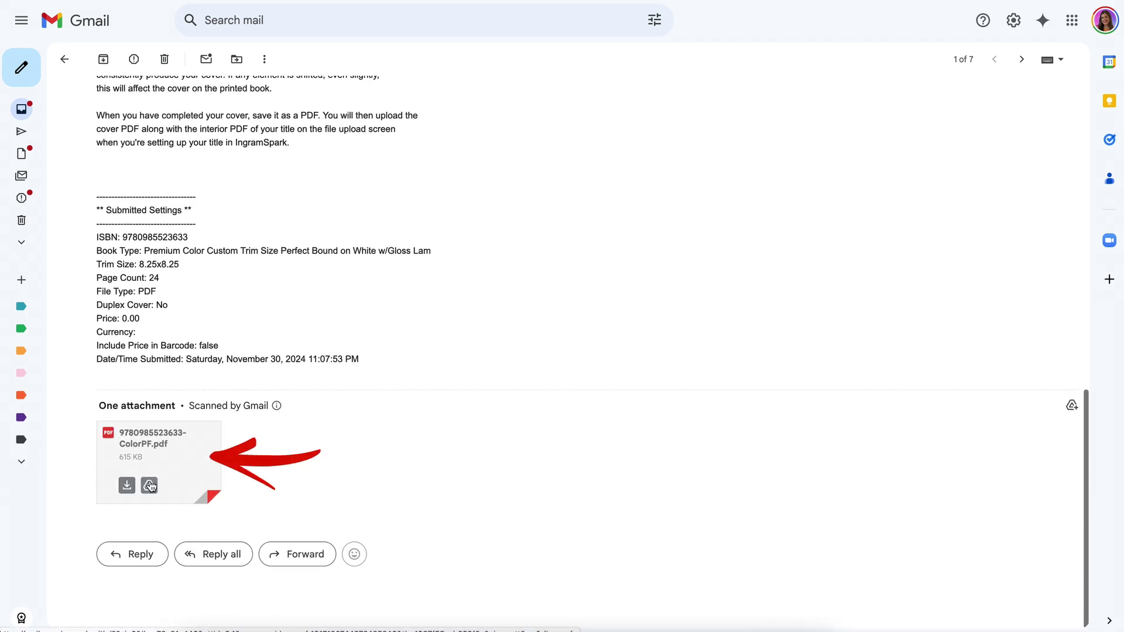
click(127, 486)
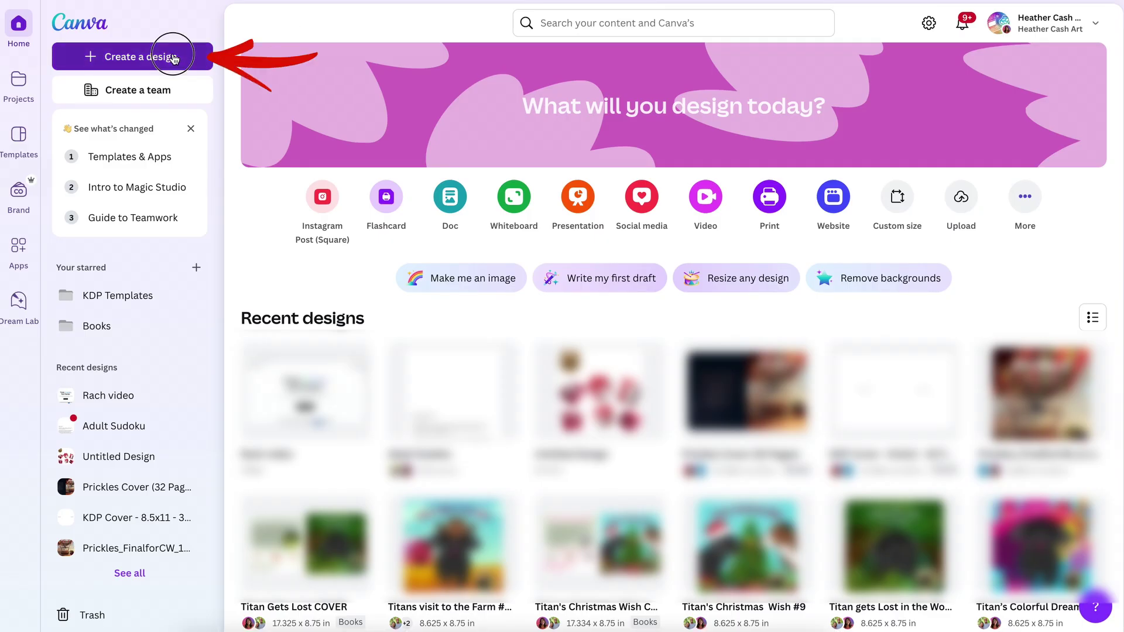
Step: Create a new custom-size Canva design measuring 21 × 12 inches
click(173, 59)
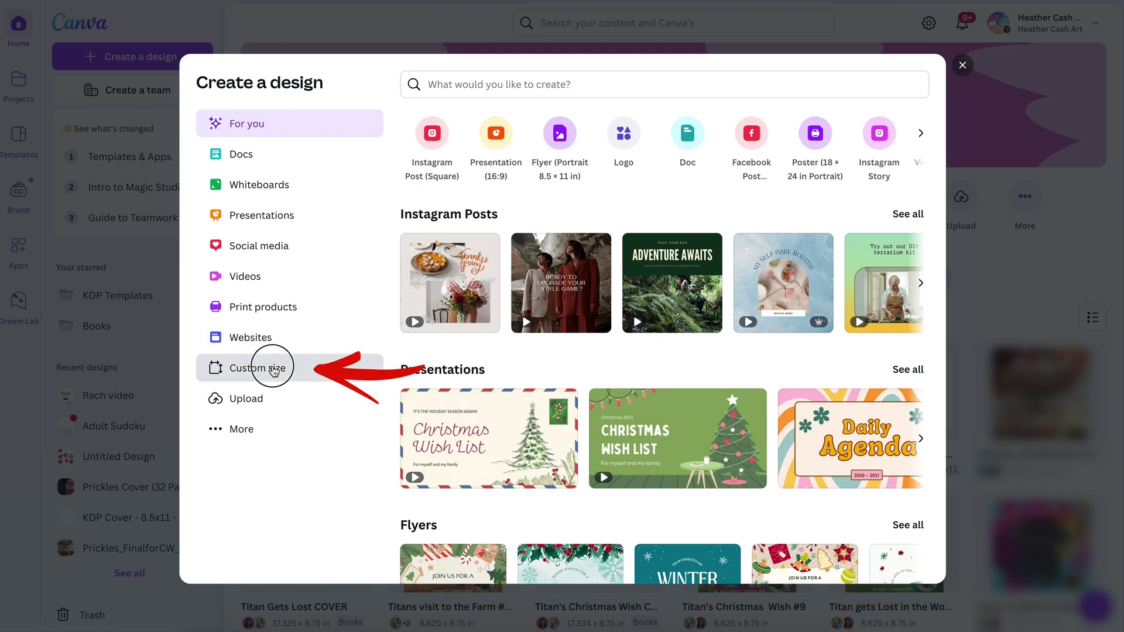
click(274, 371)
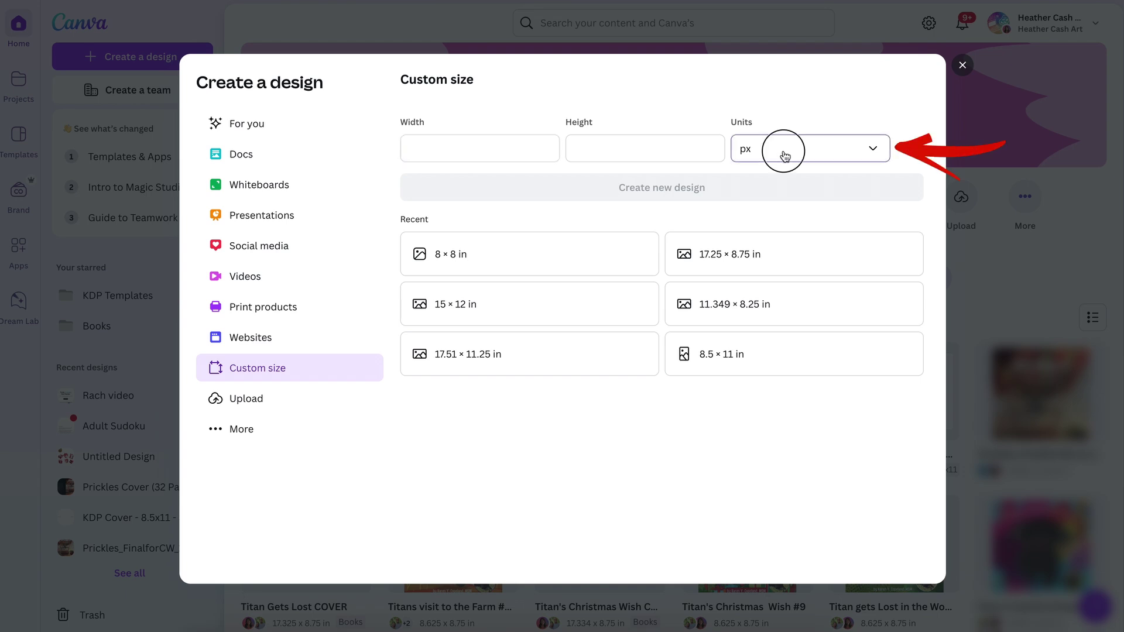
click(784, 153)
click(788, 220)
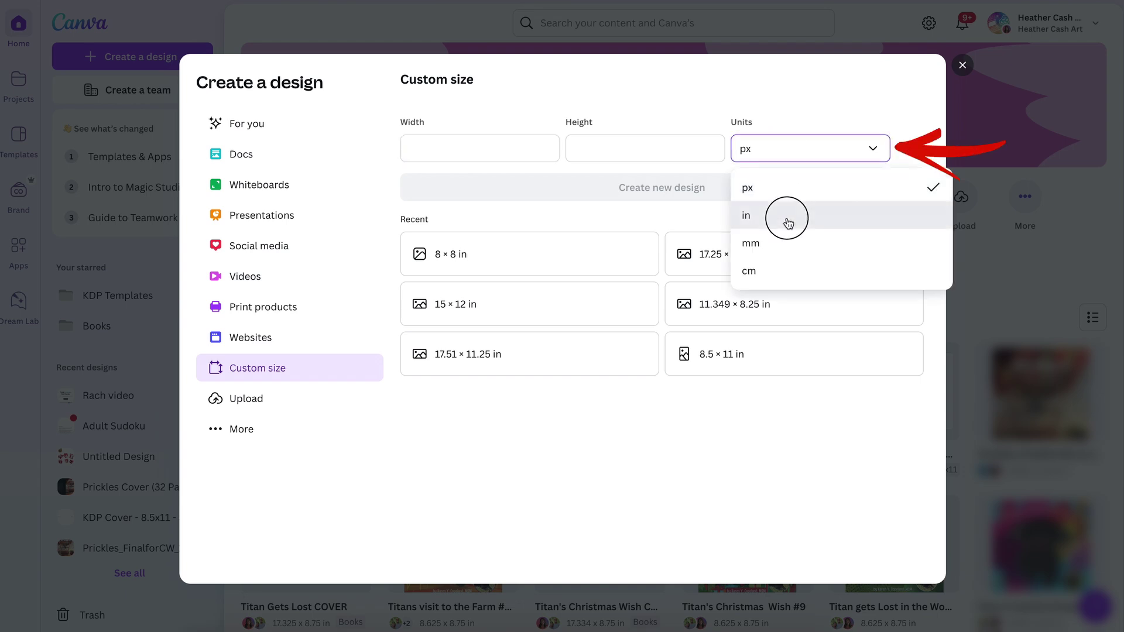
click(464, 146)
text(21)
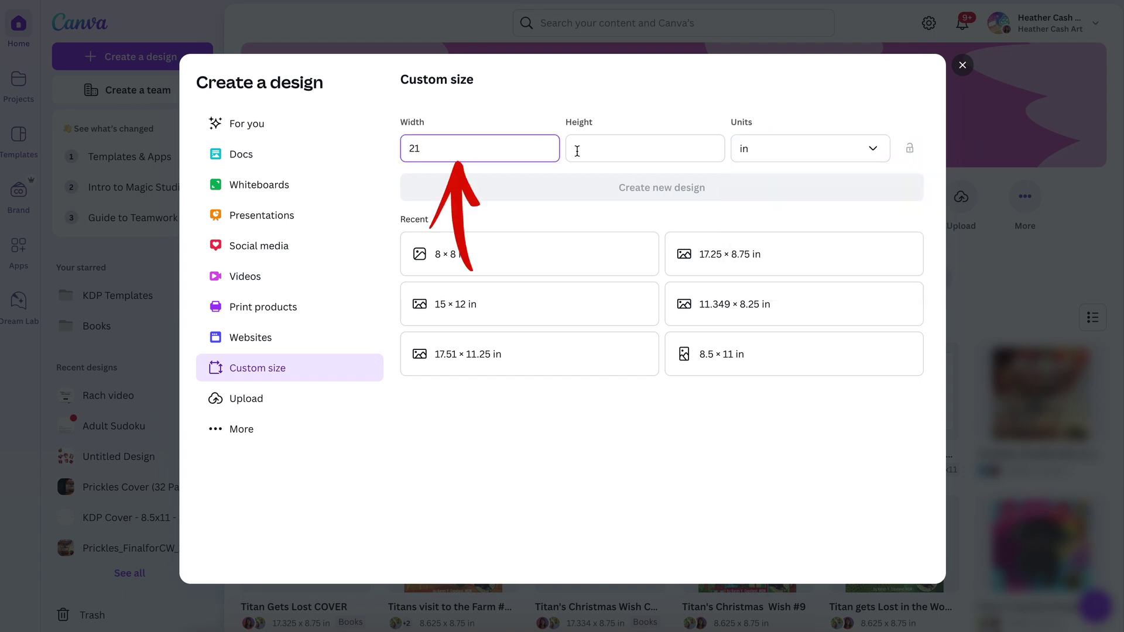
click(591, 154)
text(12)
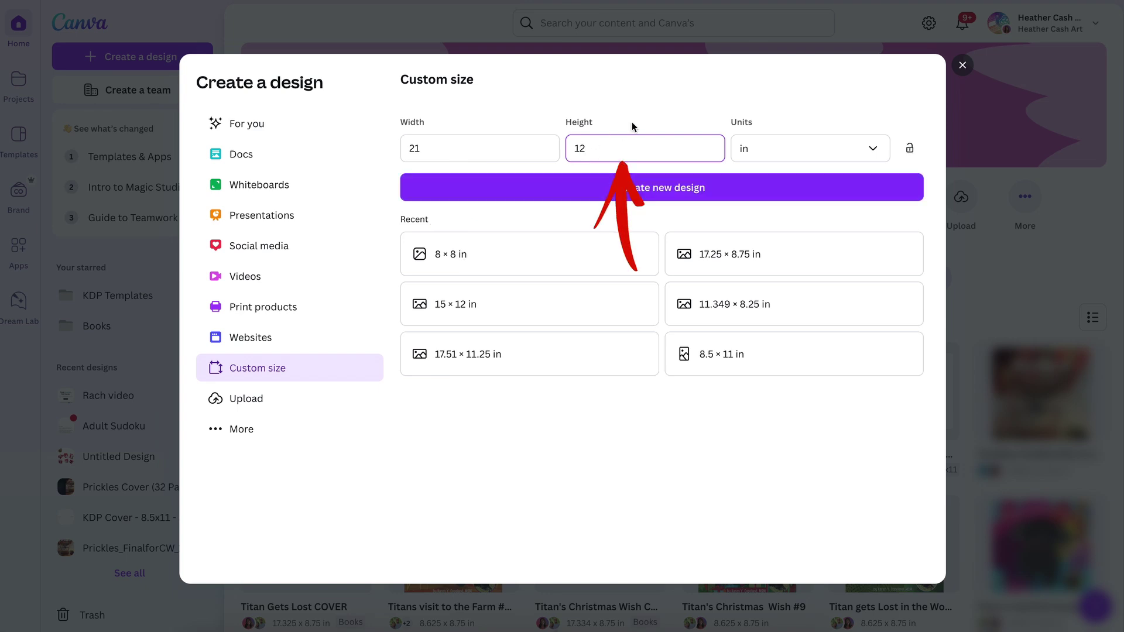
click(633, 126)
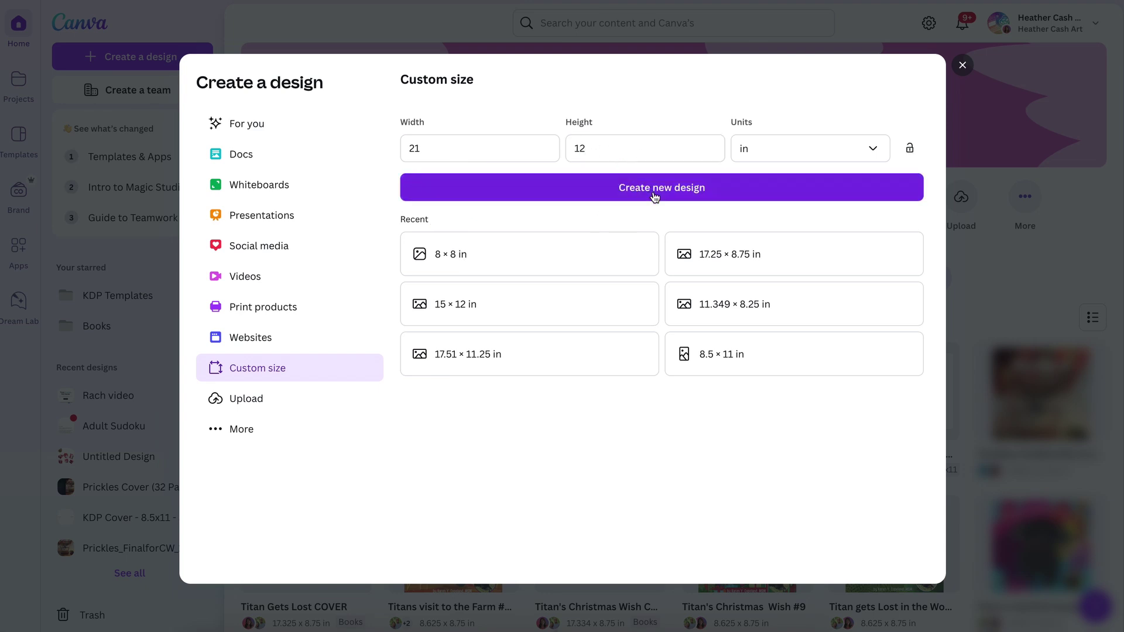
click(655, 197)
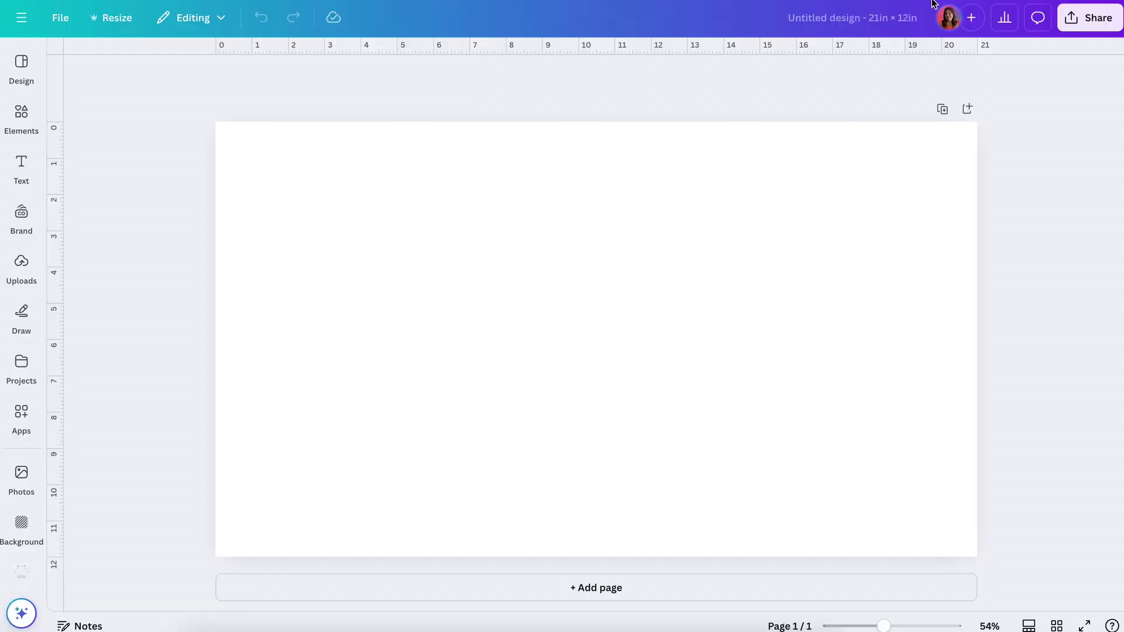
Step: Rename the design to 'Mouse's Great Discovery COVER'
click(893, 14)
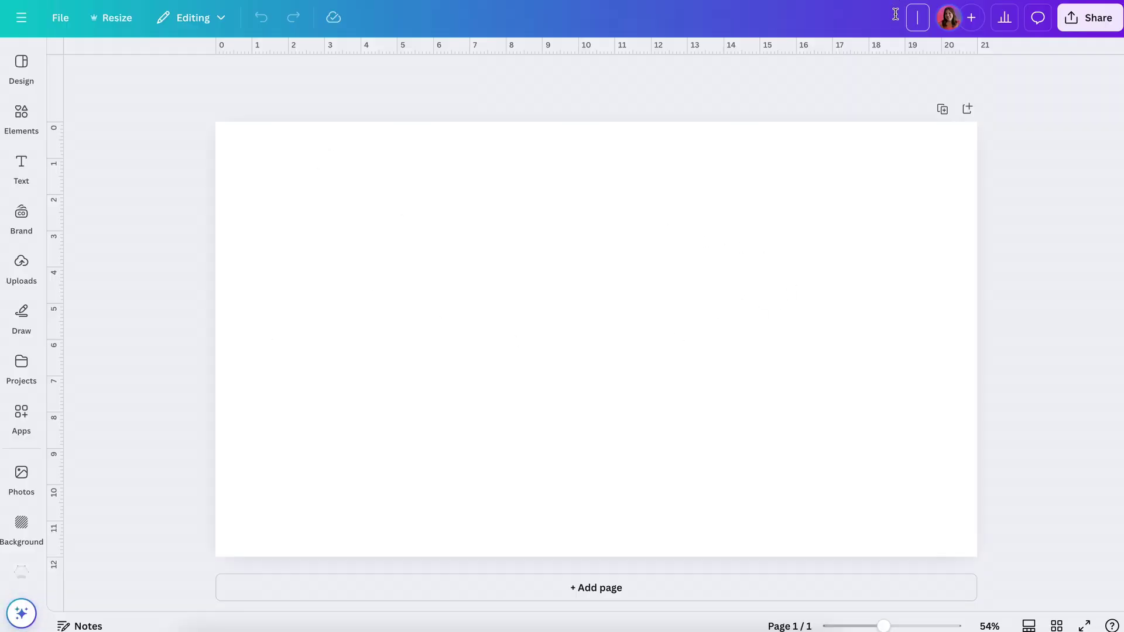
text(Mouse's Great)
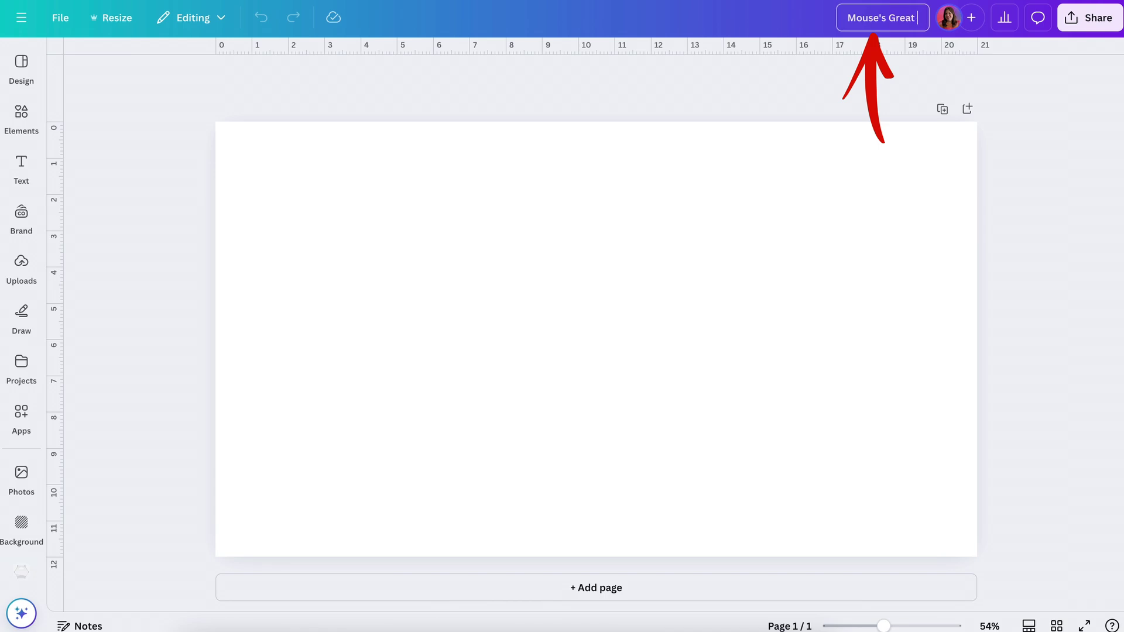
text( Discovery COVER)
key(Return)
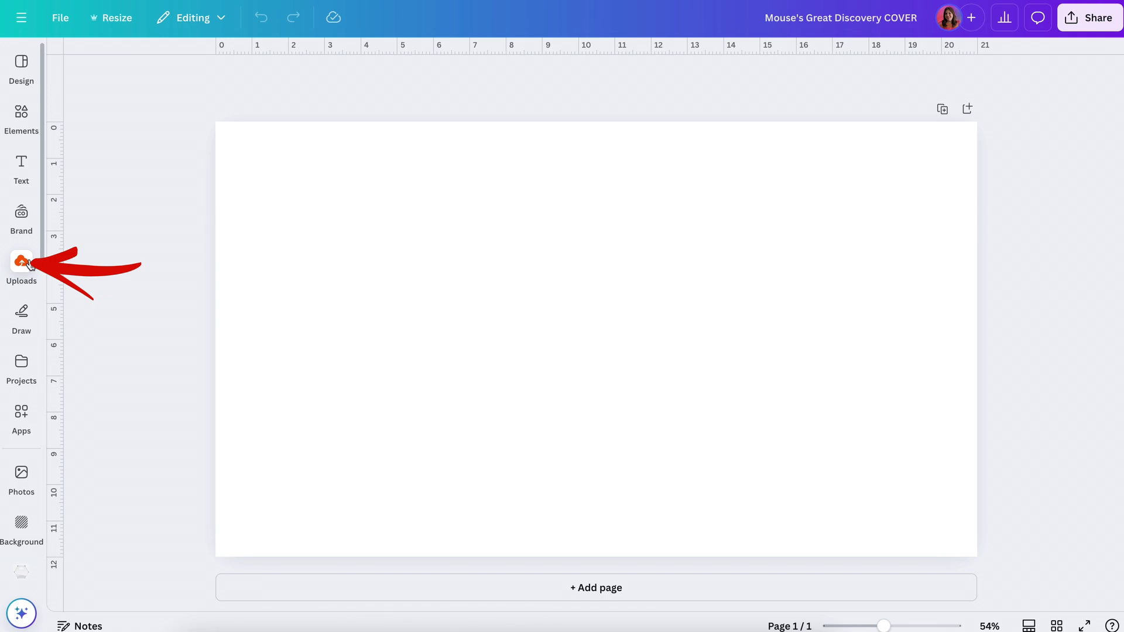
click(29, 265)
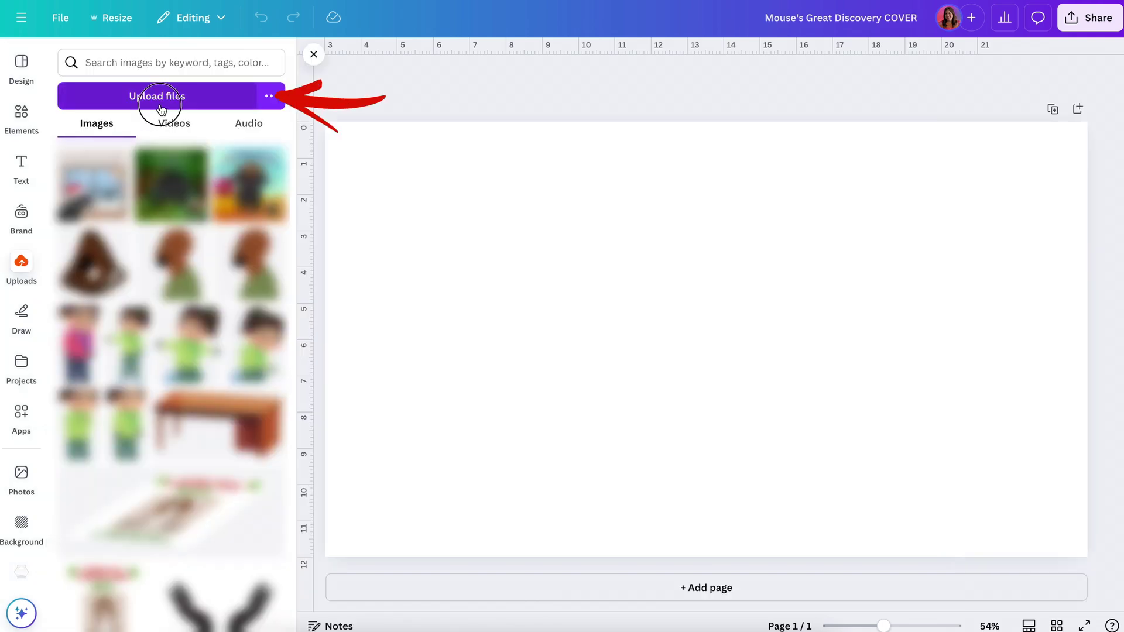
click(161, 109)
click(430, 96)
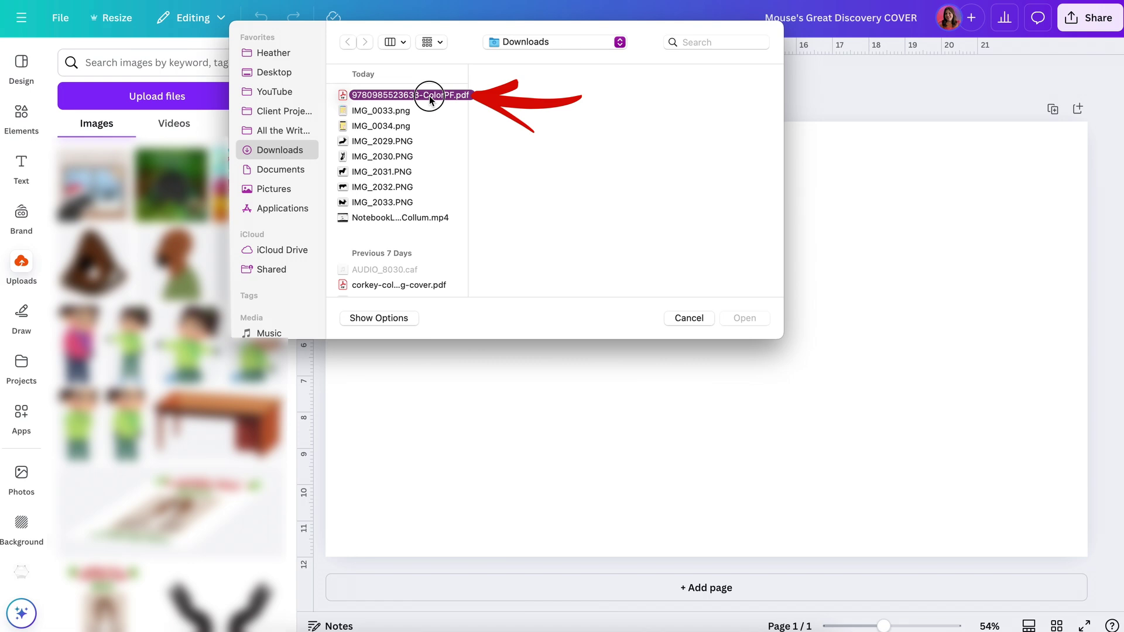
click(749, 320)
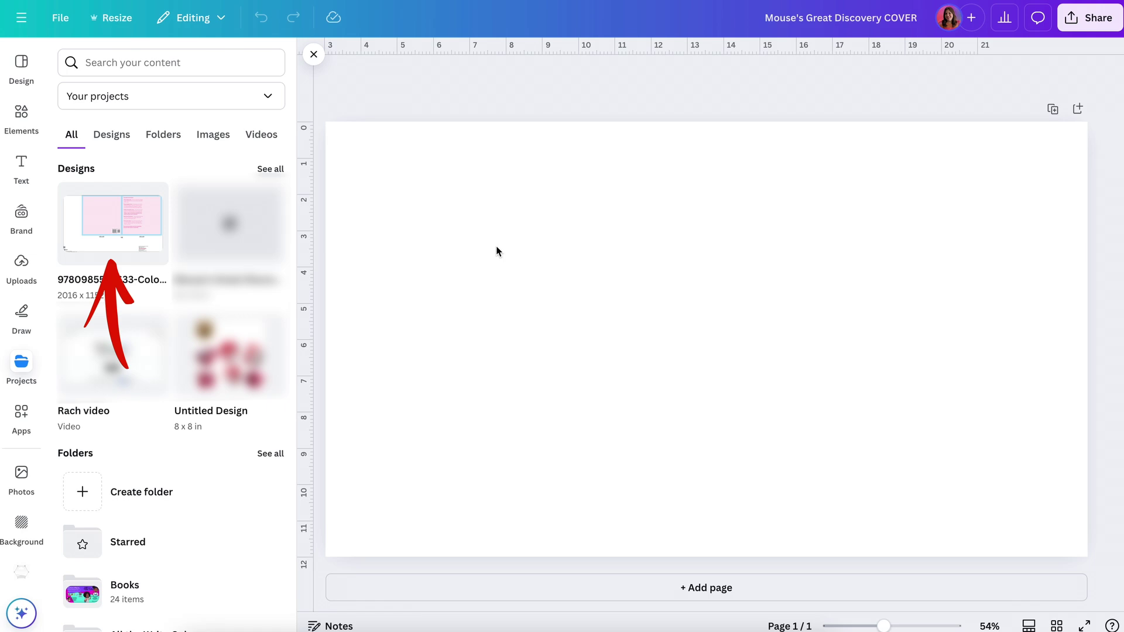
Step: Place the uploaded template so it fills the 21 × 12 in page, then deselect it
click(119, 222)
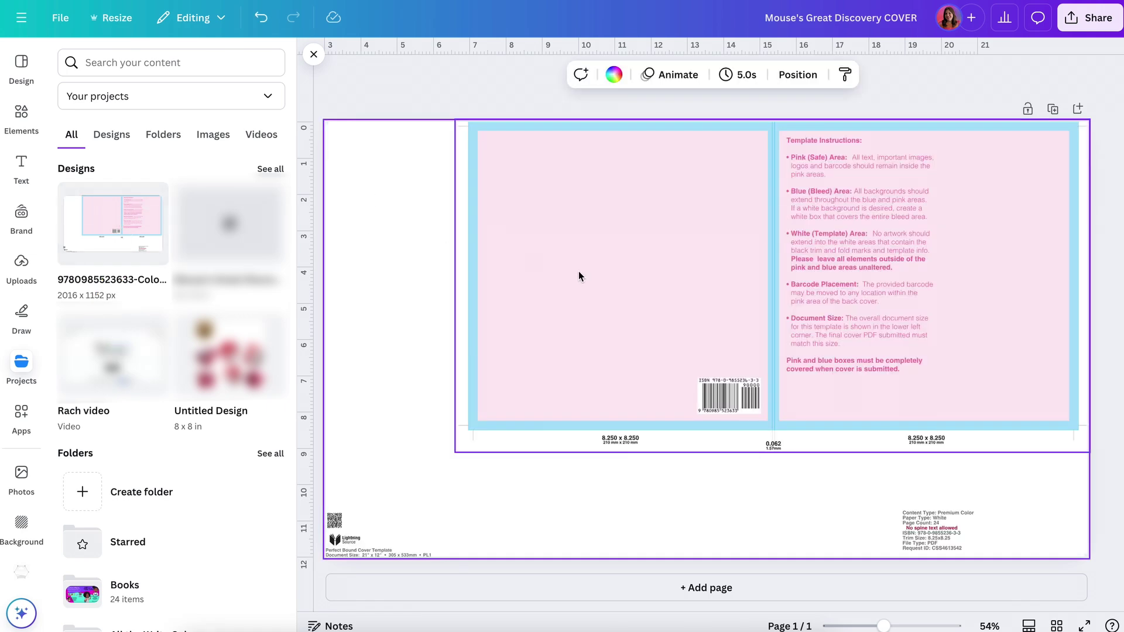
click(578, 276)
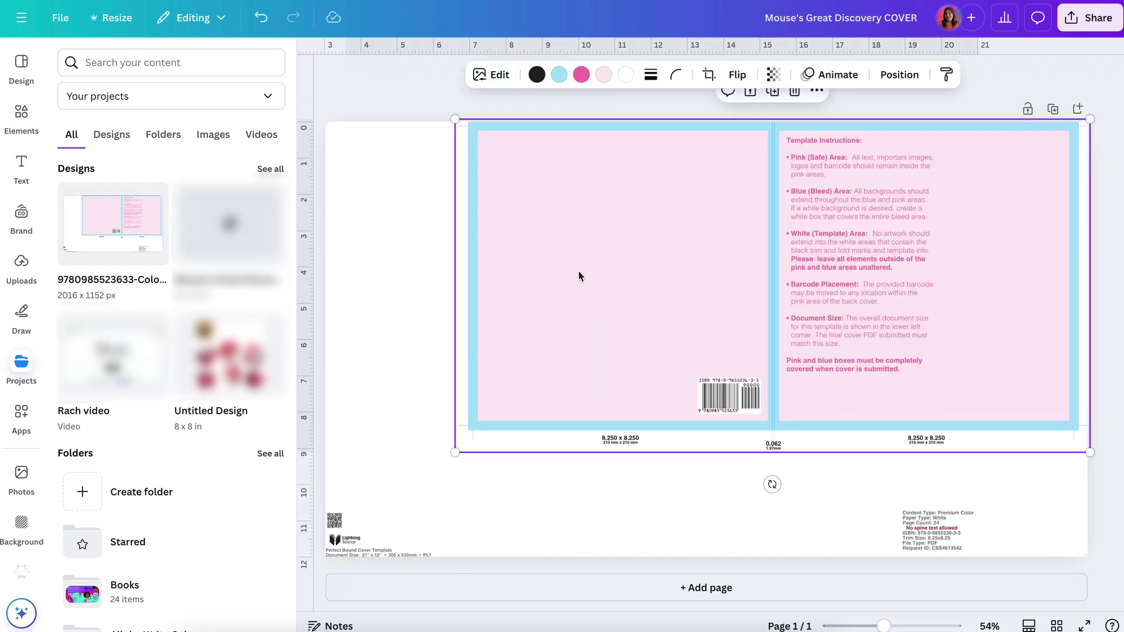
click(388, 195)
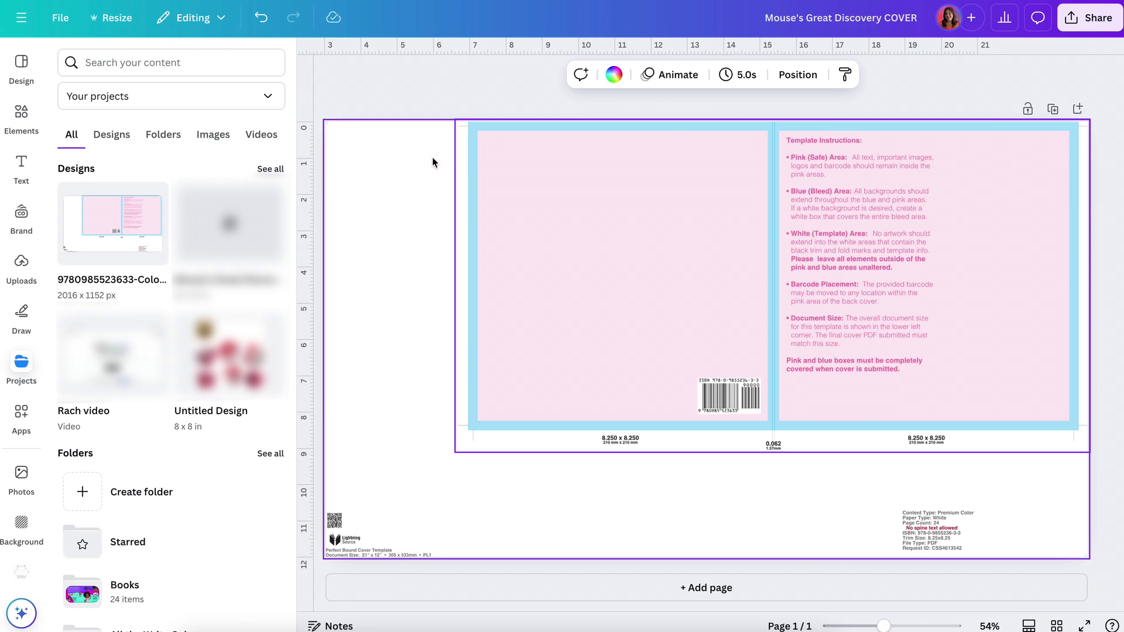
click(361, 87)
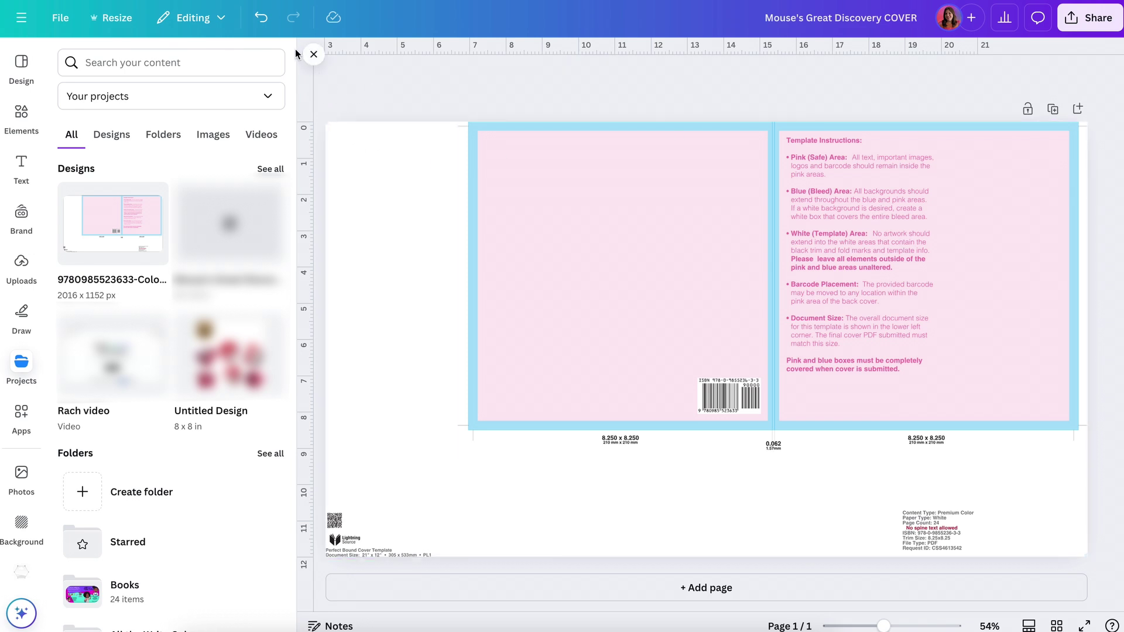
Step: Close the Projects panel and zoom to 125% on the template's top-left corner
click(314, 54)
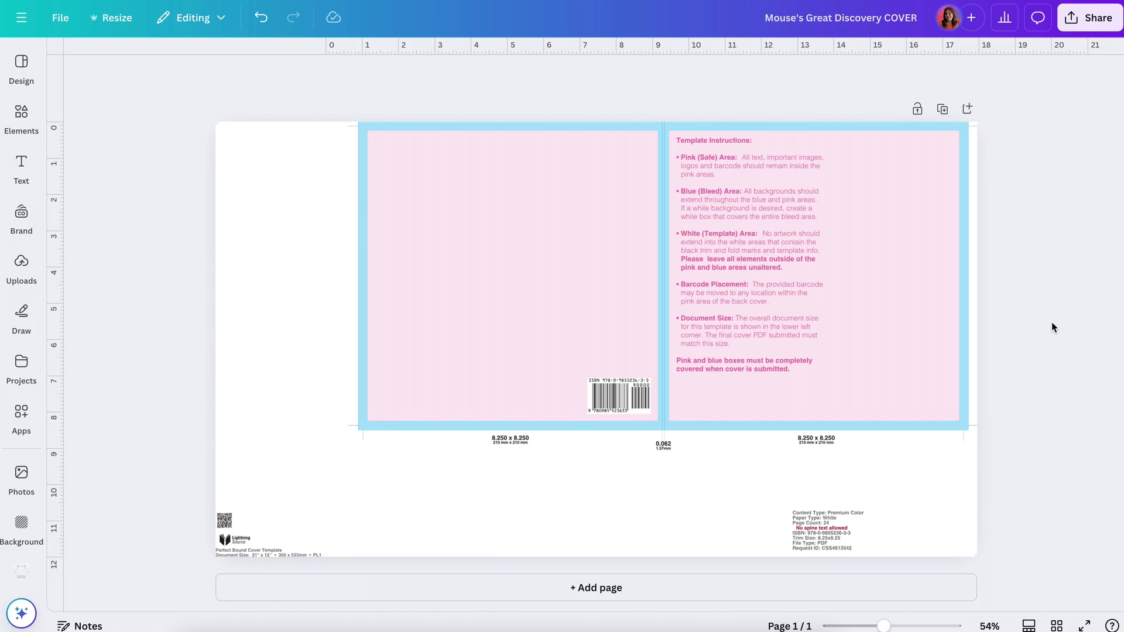
key(ctrl+plus)
key(ctrl+plus)
key(ctrl+plus)
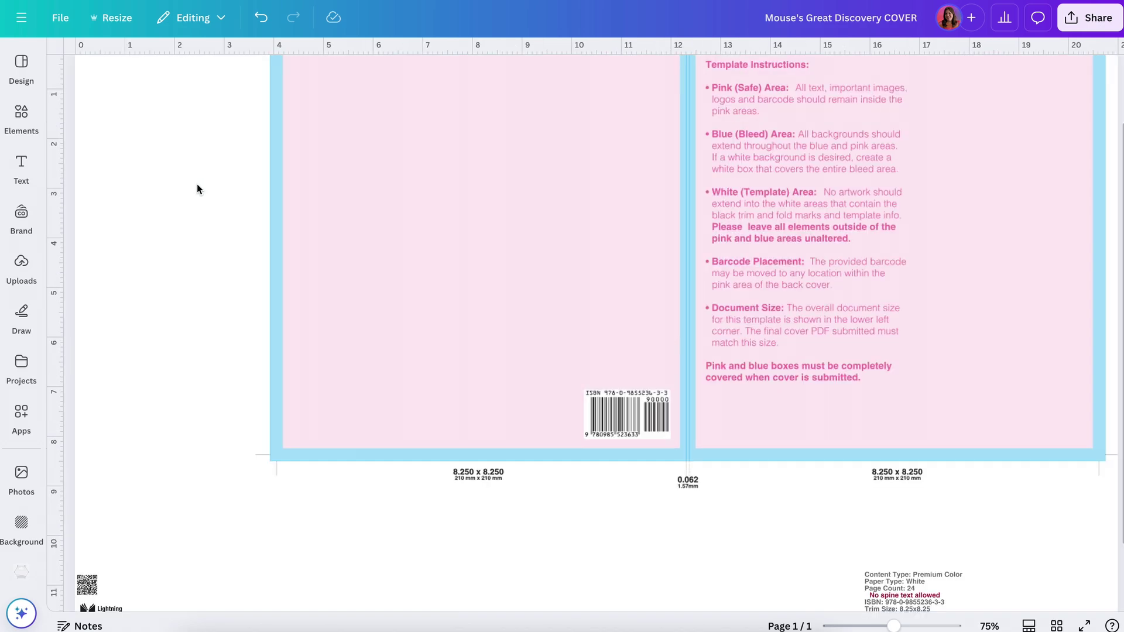
scroll(196, 184, up, 5)
scroll(196, 184, left, 4)
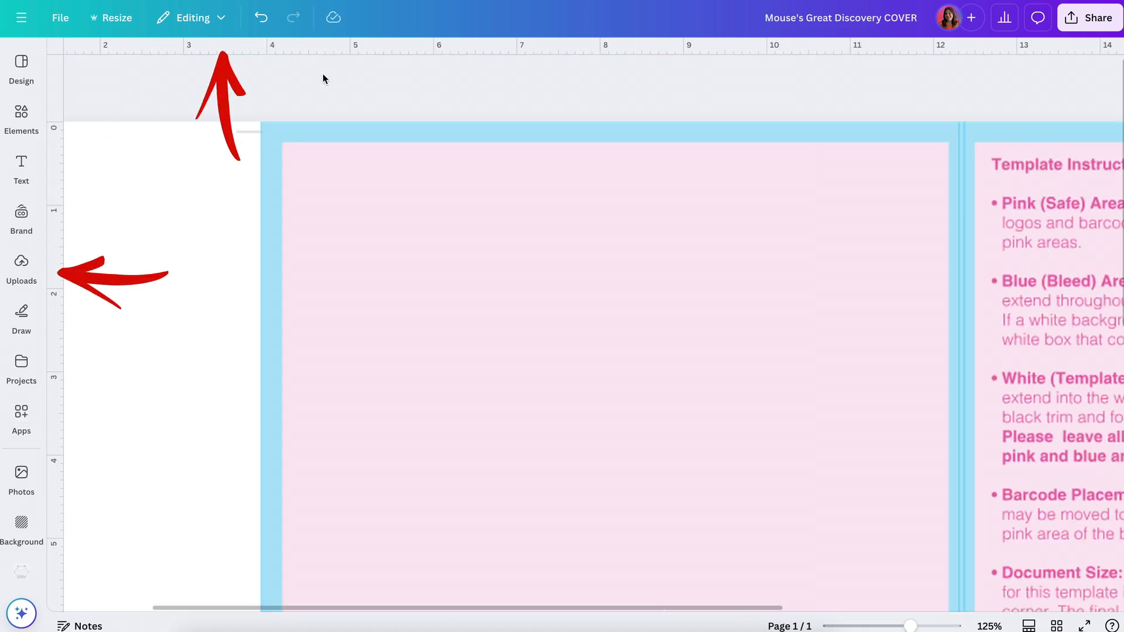
Step: Show rulers and guides, and add a vertical guide at about 3.94 in along the bleed edge
click(60, 20)
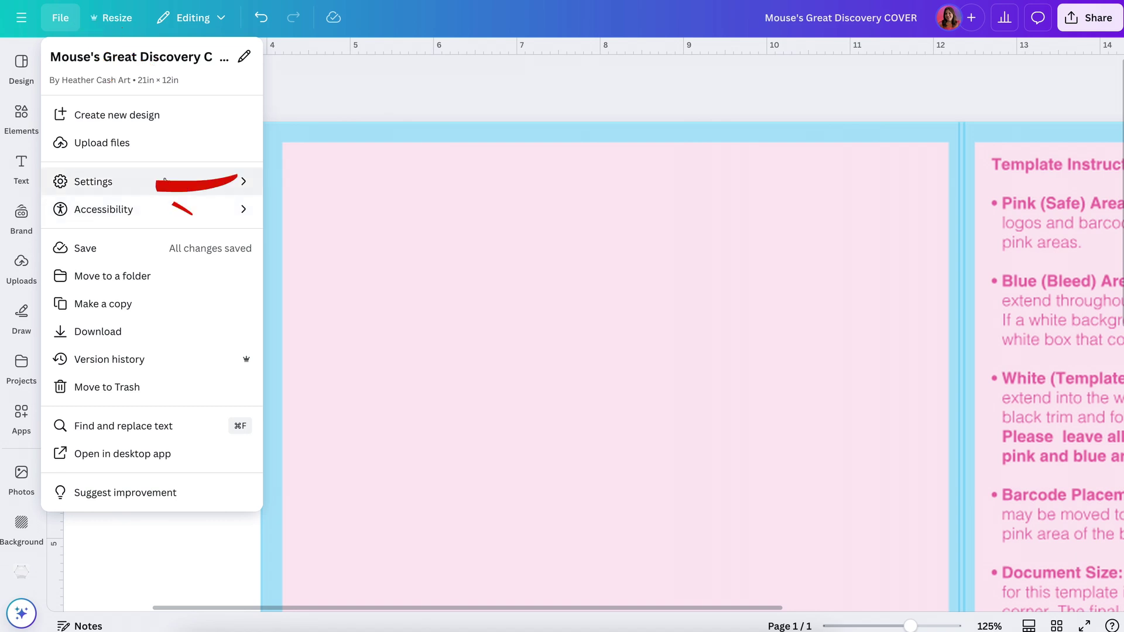
click(164, 181)
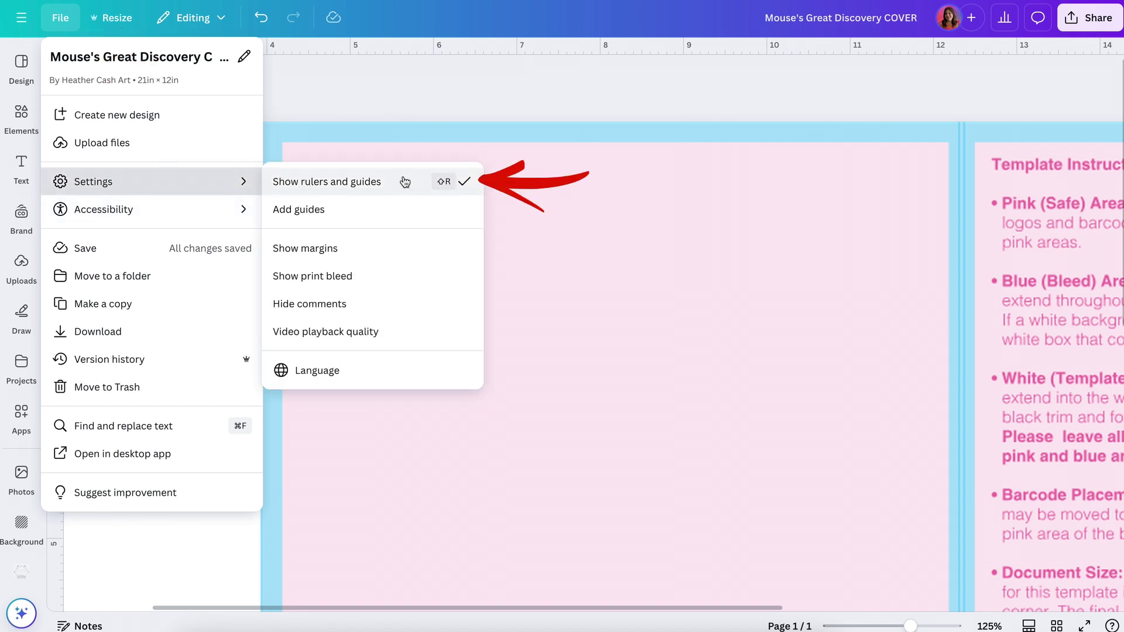
click(393, 107)
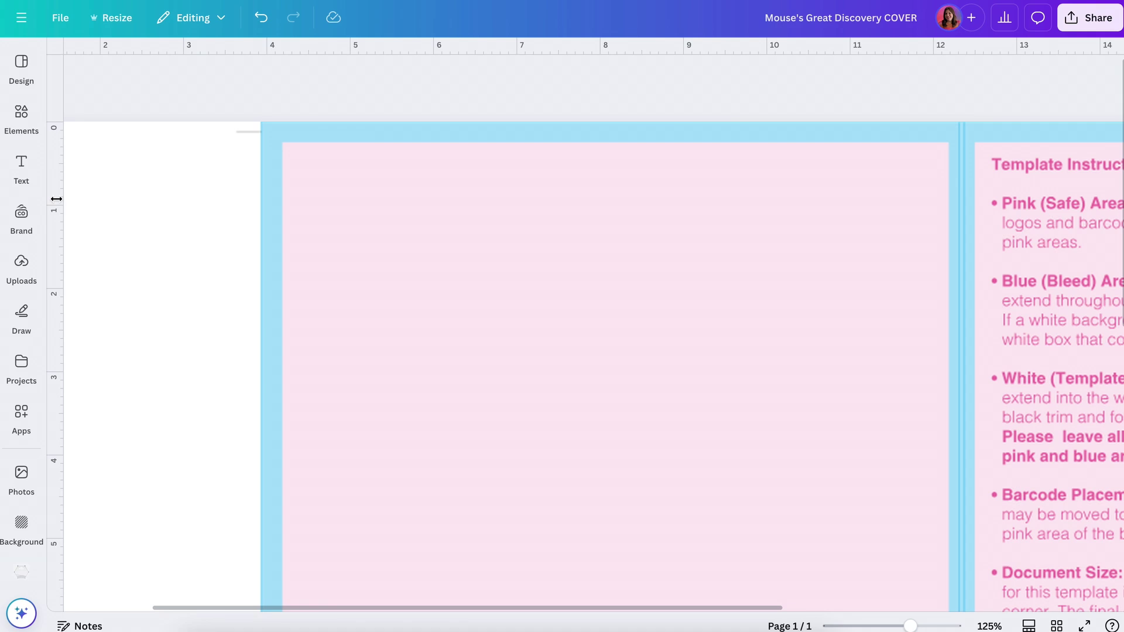
click(56, 199)
drag(56, 199, 260, 203)
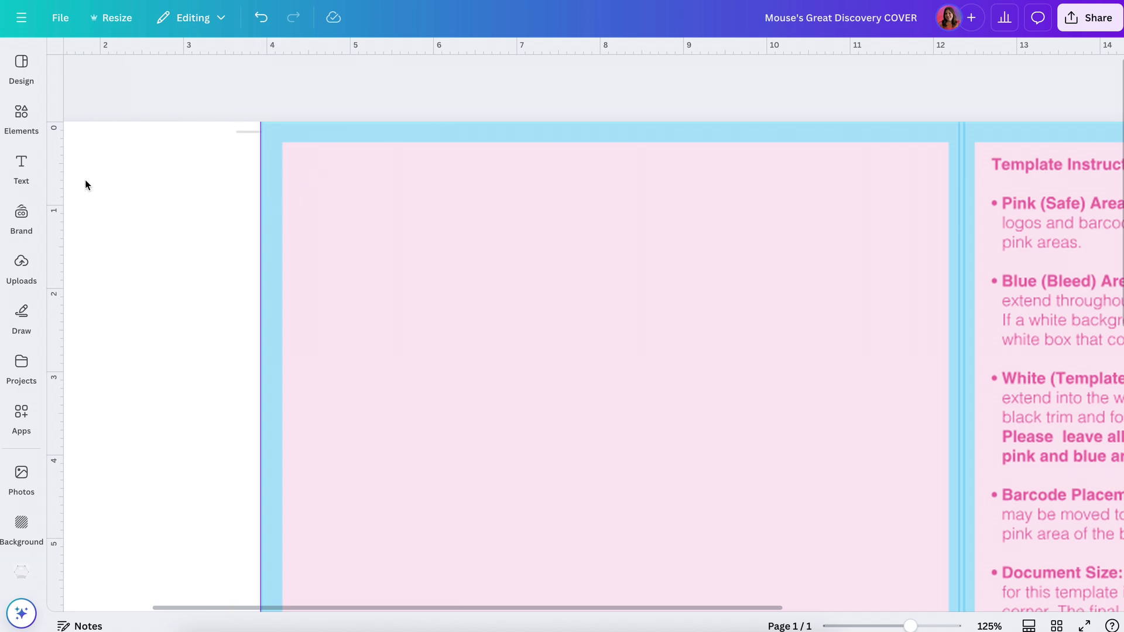